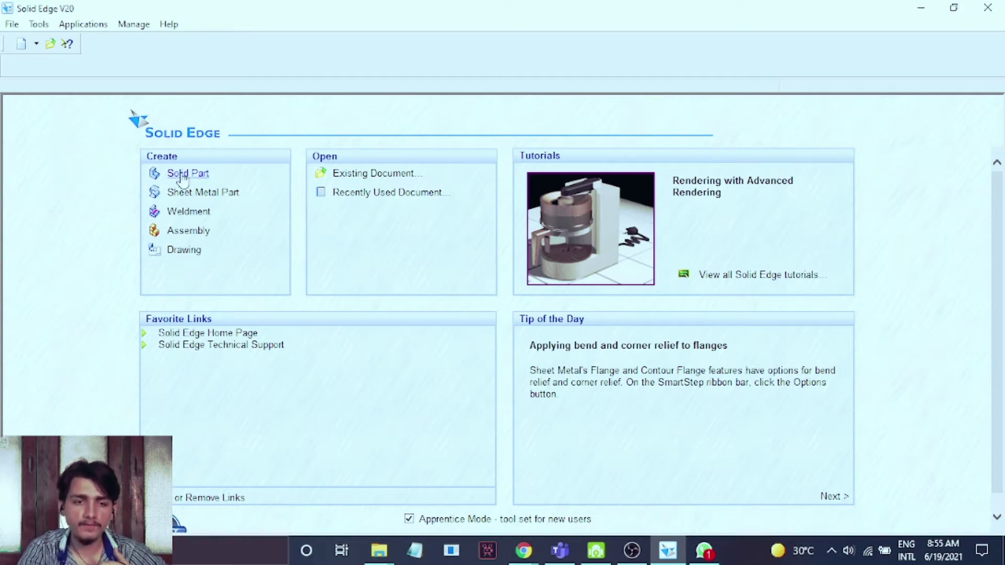
Create a new solid part and start a revolved protrusion sketched on the Right (yz) plane
left_click(179, 174)
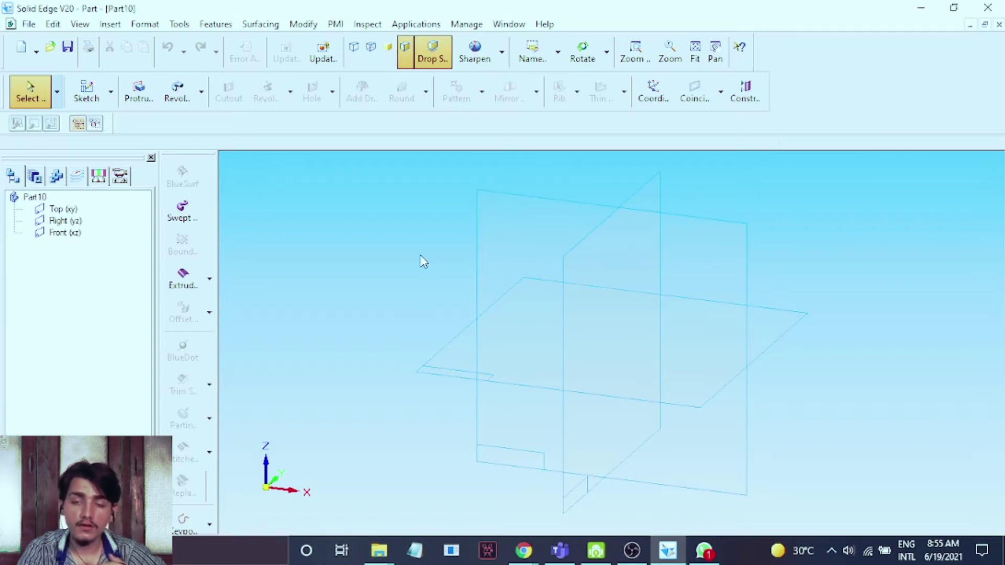
left_click(176, 90)
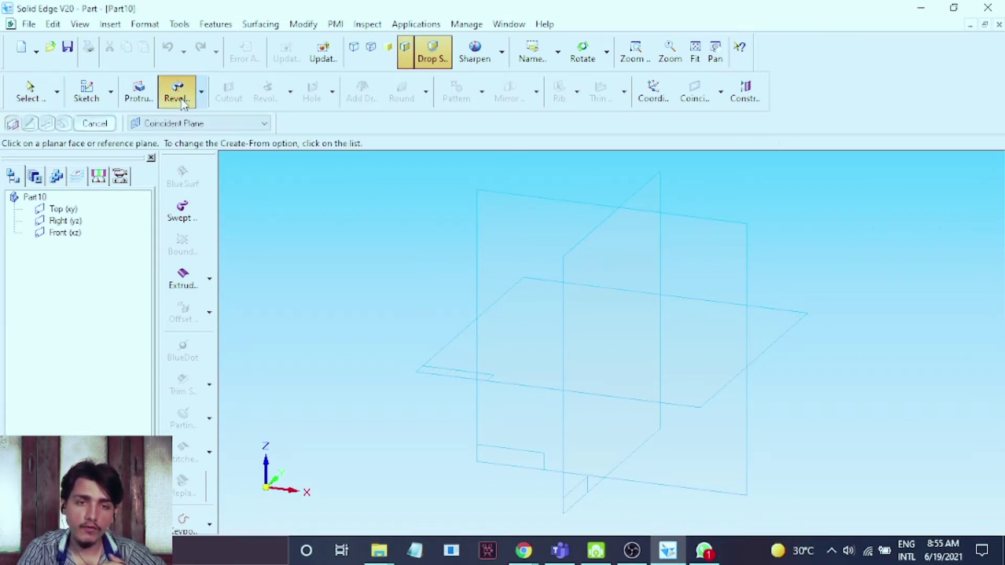
left_click(600, 272)
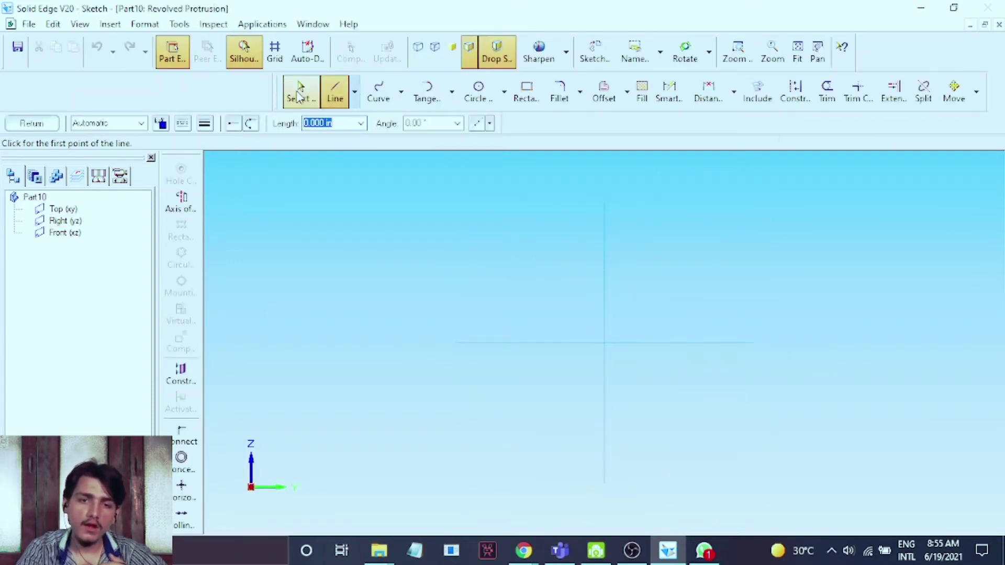
Sketch a long vertical line on the Z axis, then its short top edge and a small rectangular notch in the stem's outer side
left_click(605, 477)
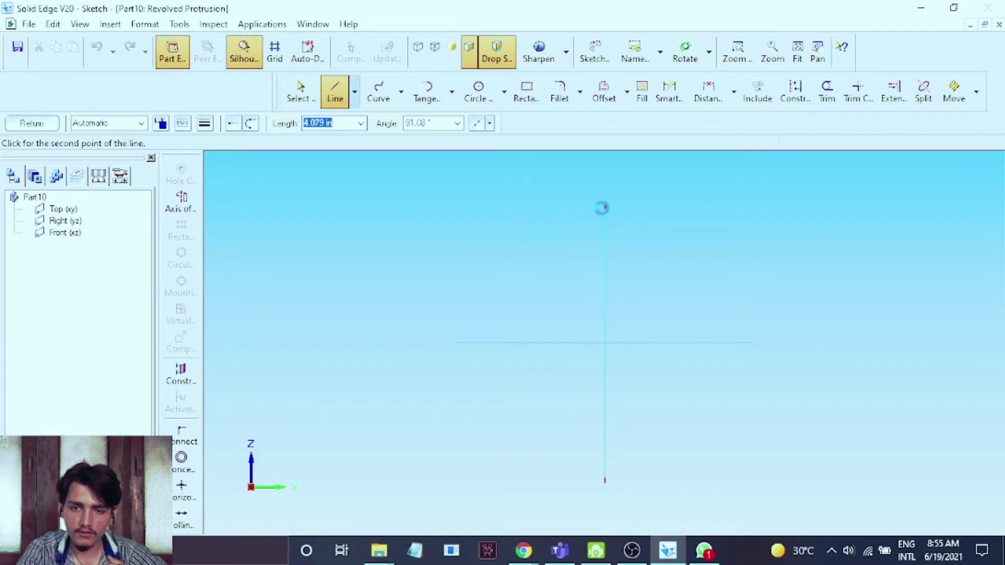
left_click(605, 168)
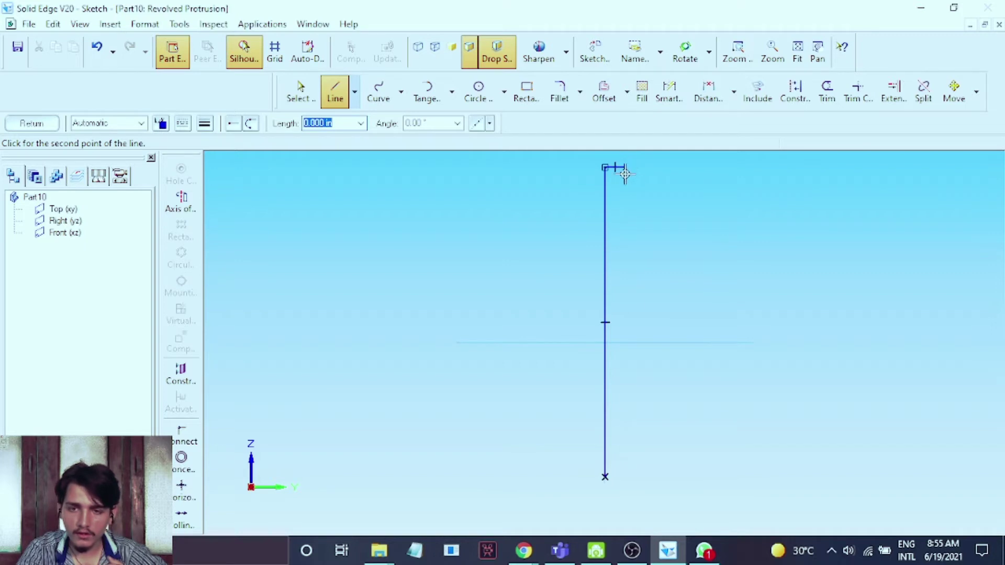
left_click(626, 181)
left_click(623, 199)
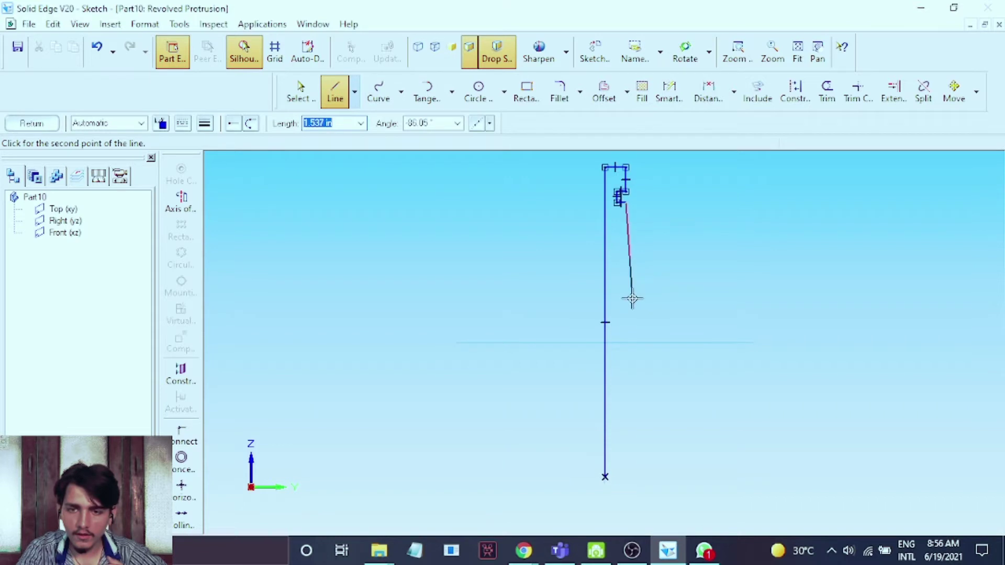
Continue the half profile with a long stem side, stepped shoulder, sloped head, short bevel and a horizontal base about 2.6 in long
left_click(624, 390)
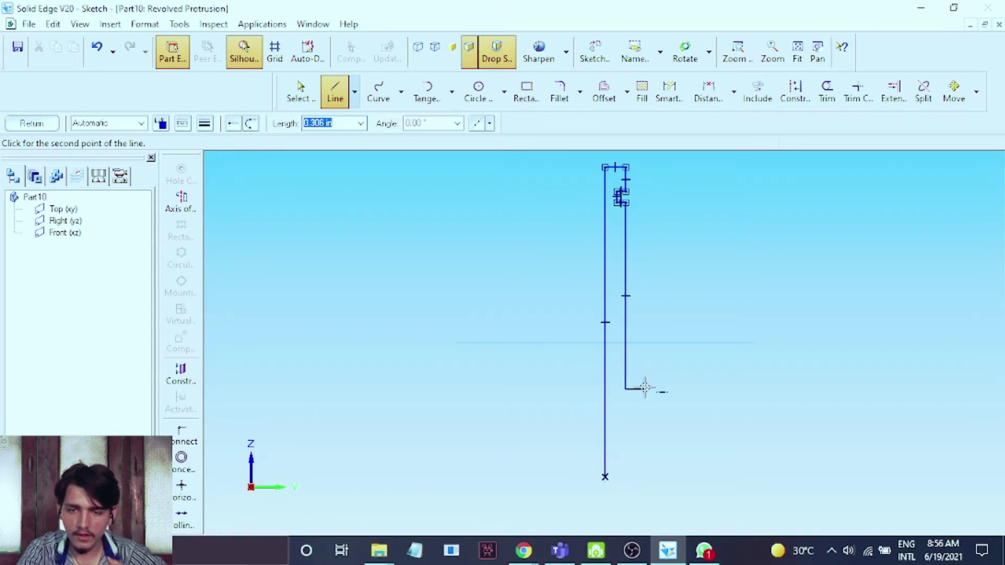
left_click(644, 423)
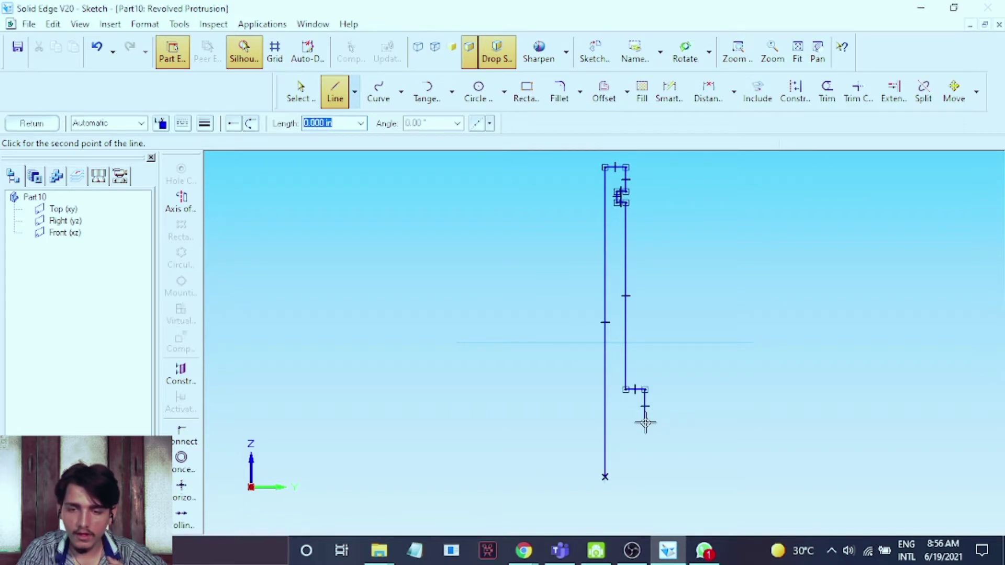
left_click(756, 470)
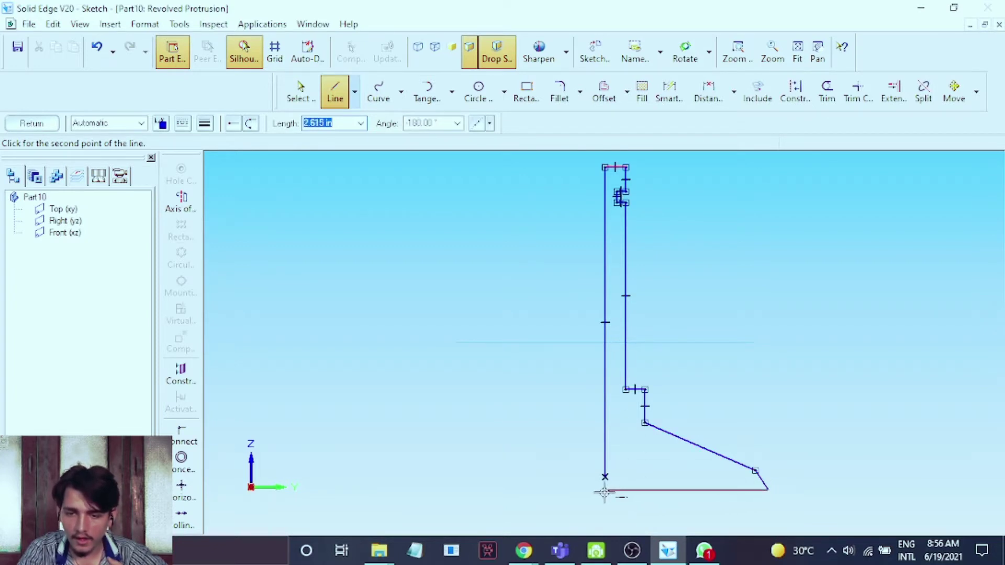
left_click(605, 490)
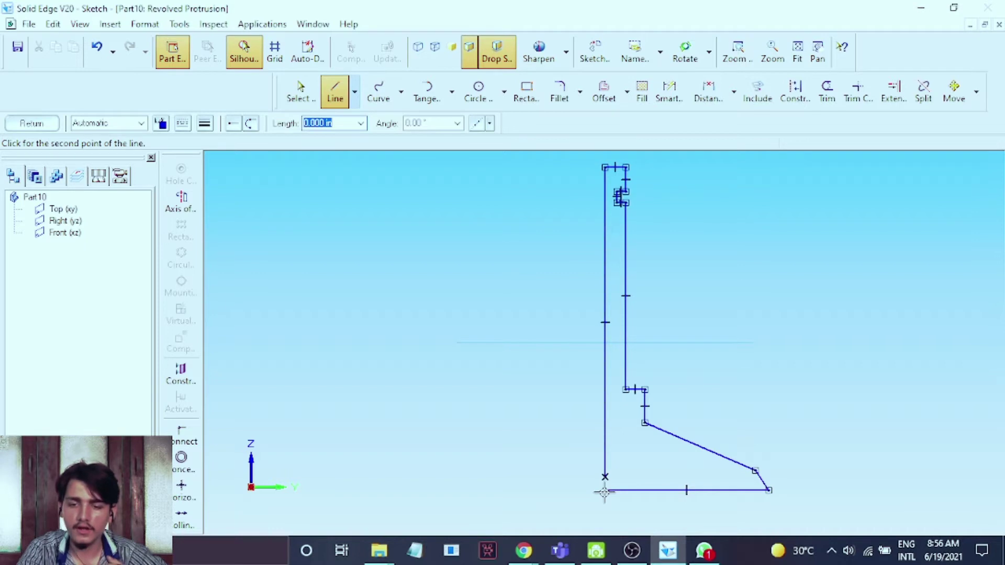
right_click(788, 243)
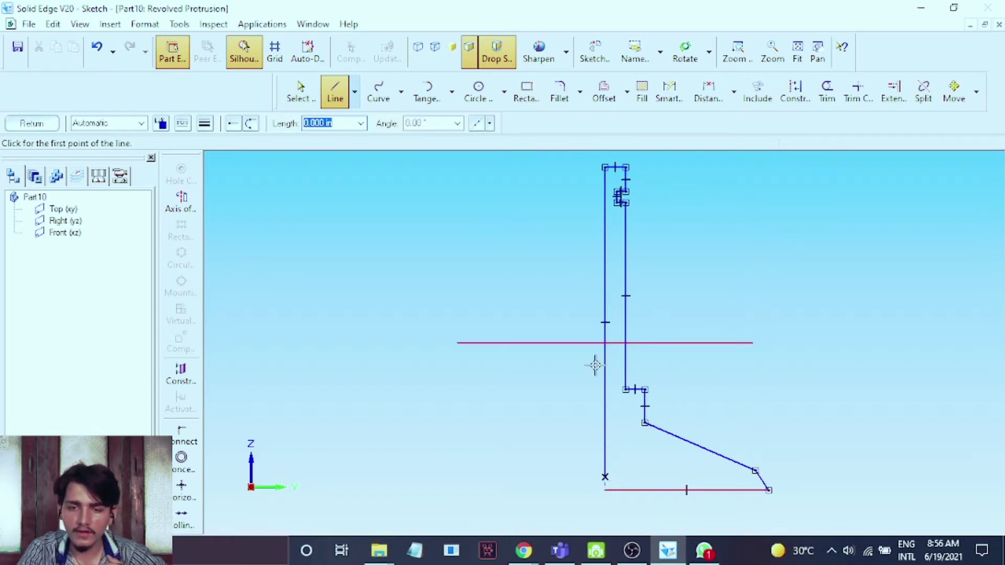
Extend the profile's vertical axis line down to meet the horizontal base line
left_click(893, 94)
left_click(603, 423)
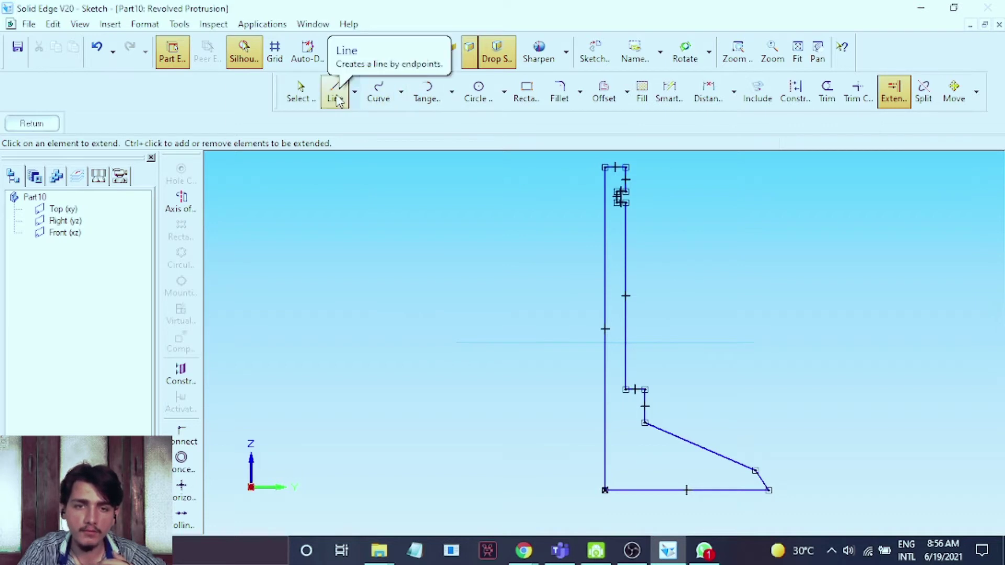
left_click(299, 93)
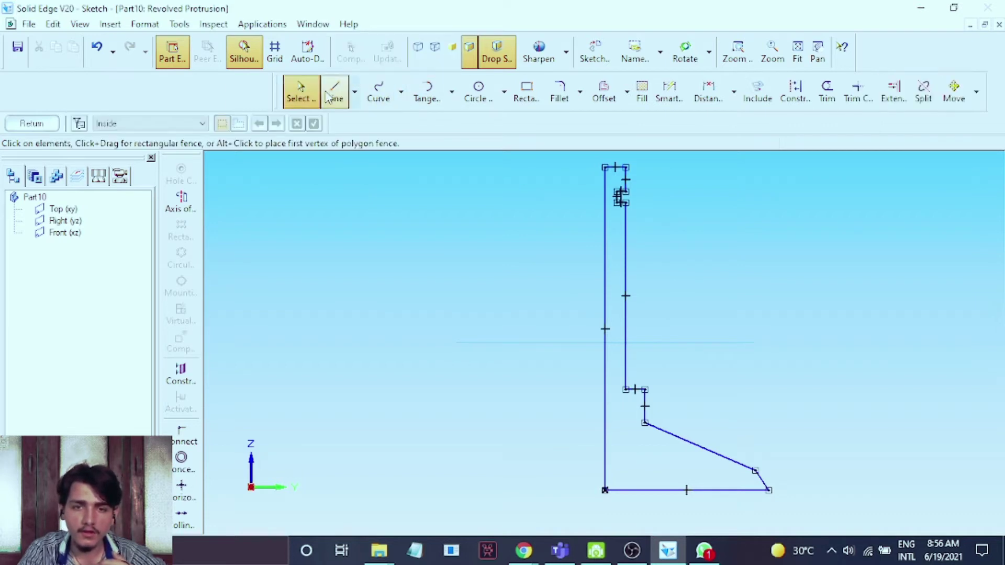
Draw a vertical line straight down from the profile's lower axis corner
left_click(817, 52)
left_click_drag(841, 350, 825, 171)
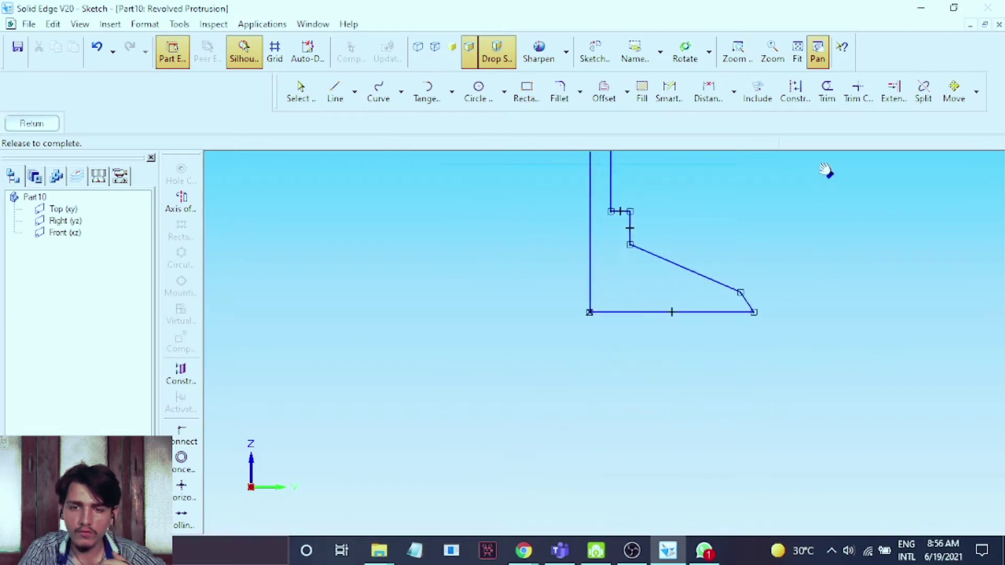
left_click(336, 94)
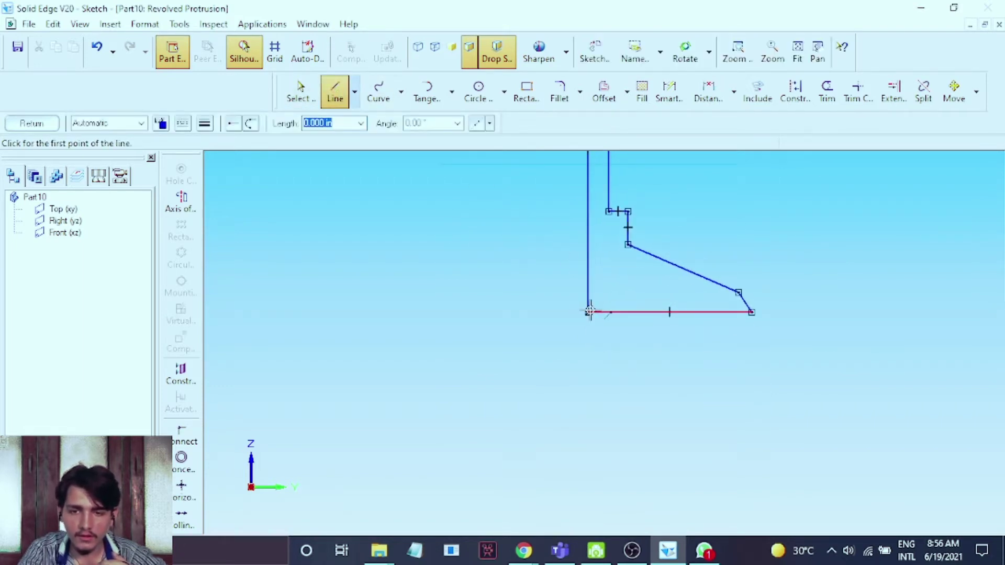
left_click(588, 312)
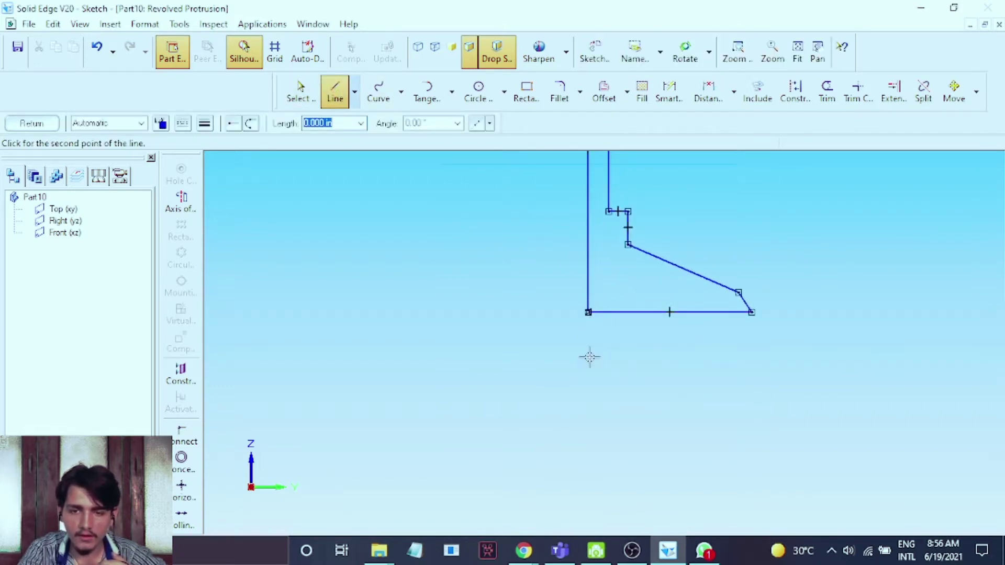
left_click(589, 522)
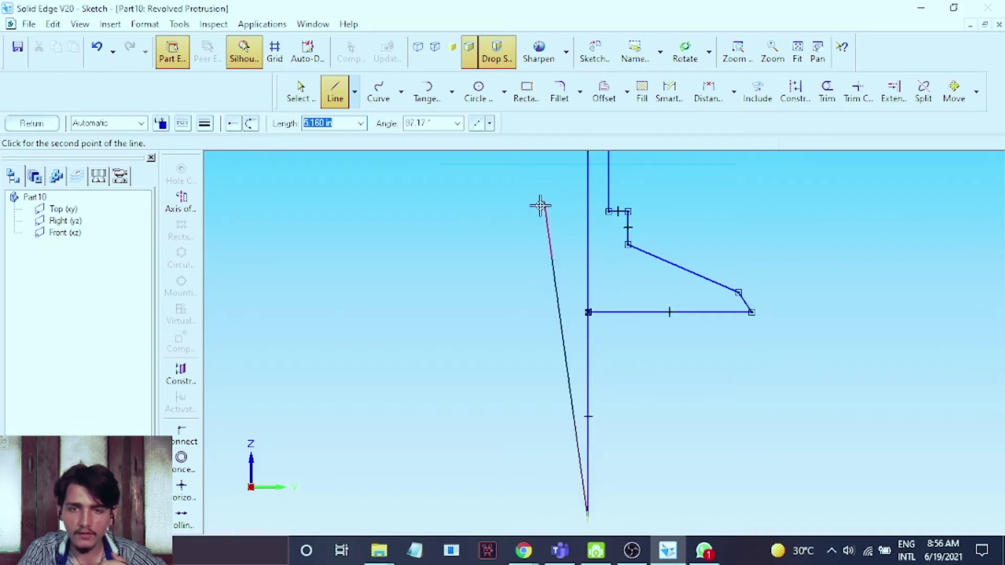
right_click(462, 263)
Draw a circle about 6.79 in in diameter, centred on the vertical line below the base and crossing the base line
left_click(481, 103)
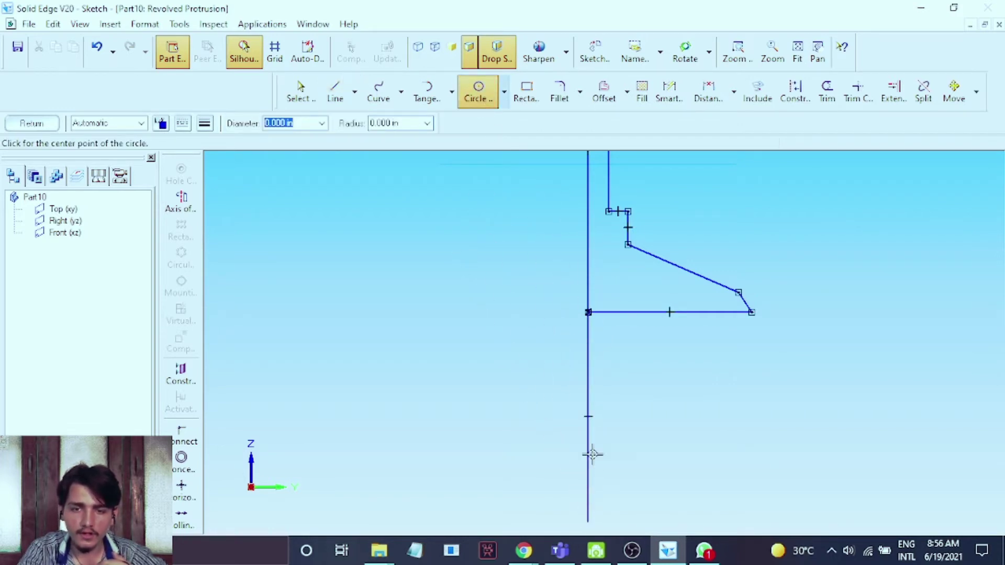
left_click(588, 495)
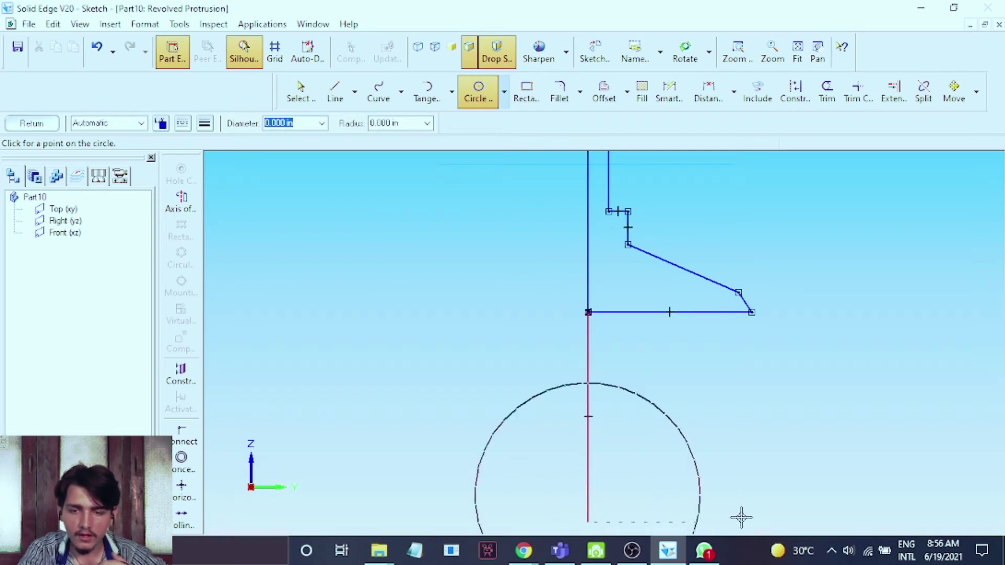
left_click(799, 486)
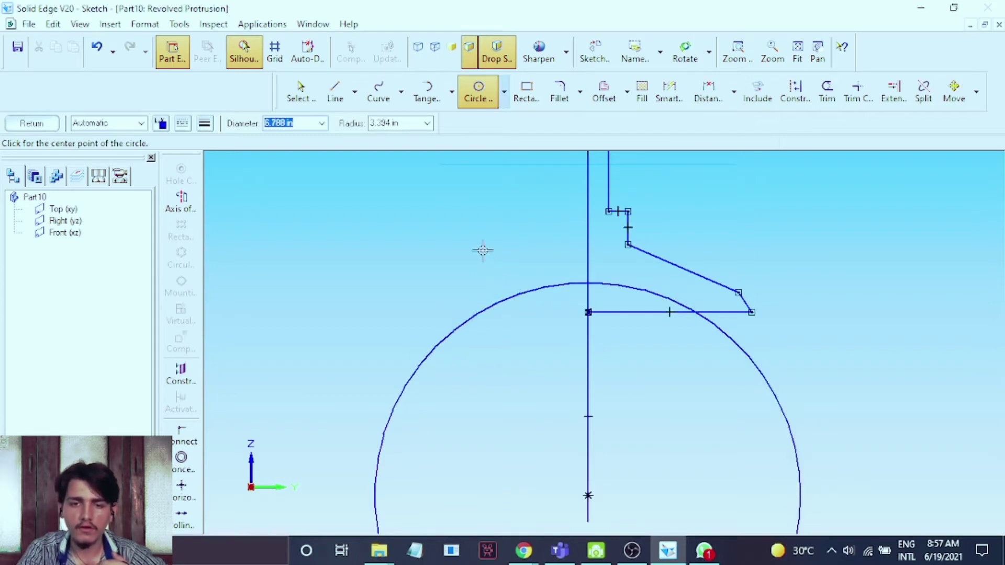
left_click(296, 99)
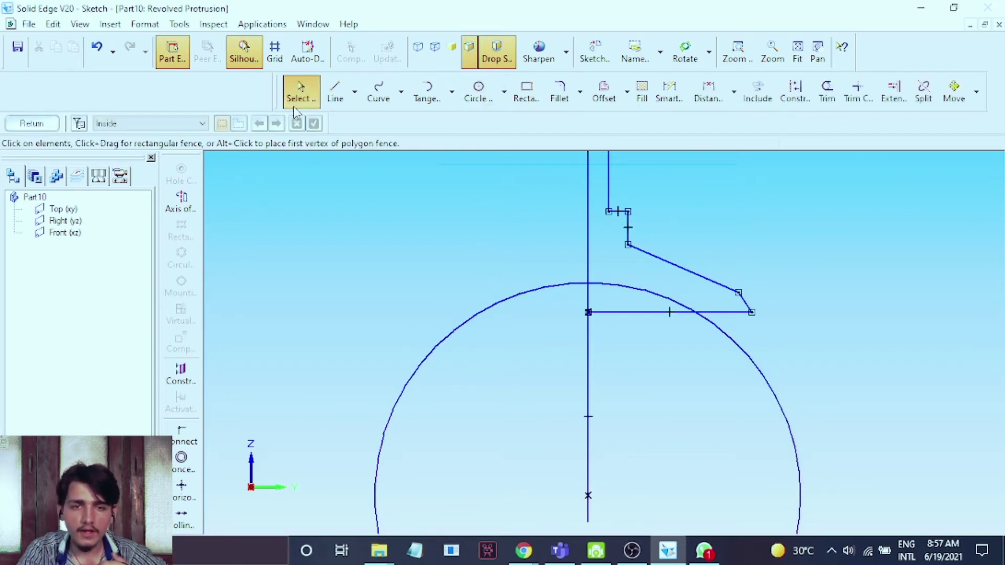
Trim the helper line, excess circle, axis stub and inner base segment so a concave arc closes the profile's underside
left_click(827, 92)
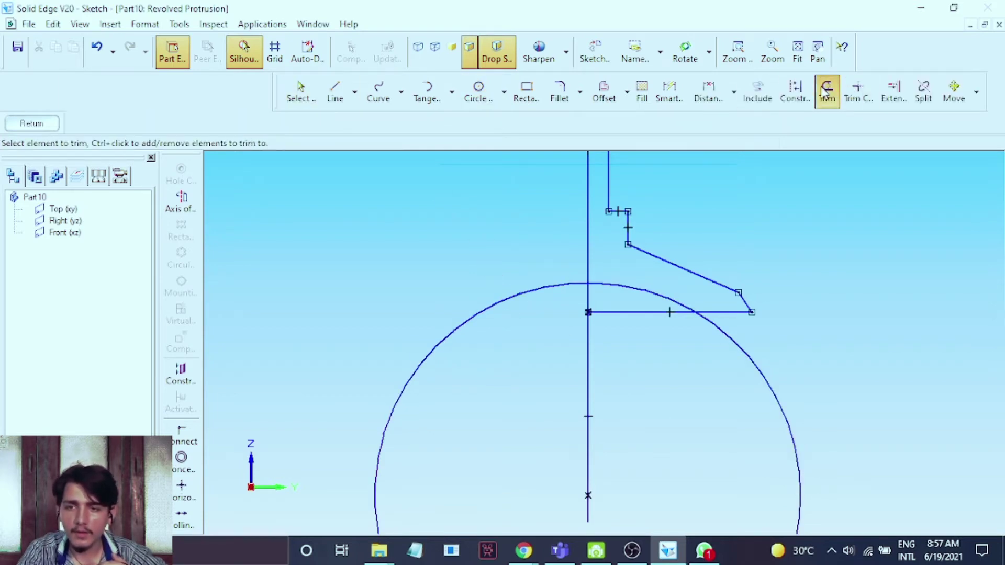
left_click(589, 347)
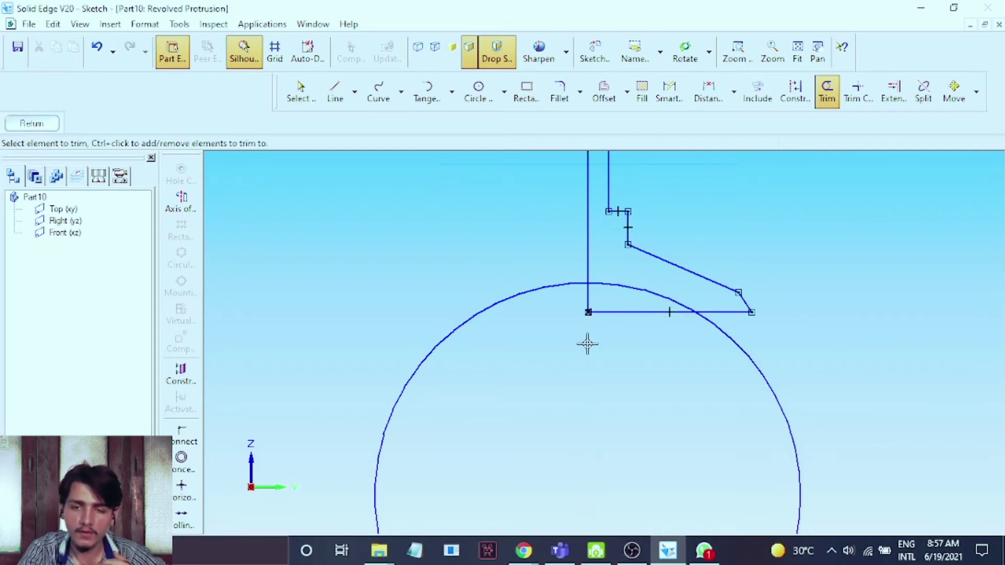
left_click(519, 297)
left_click(588, 293)
left_click(624, 314)
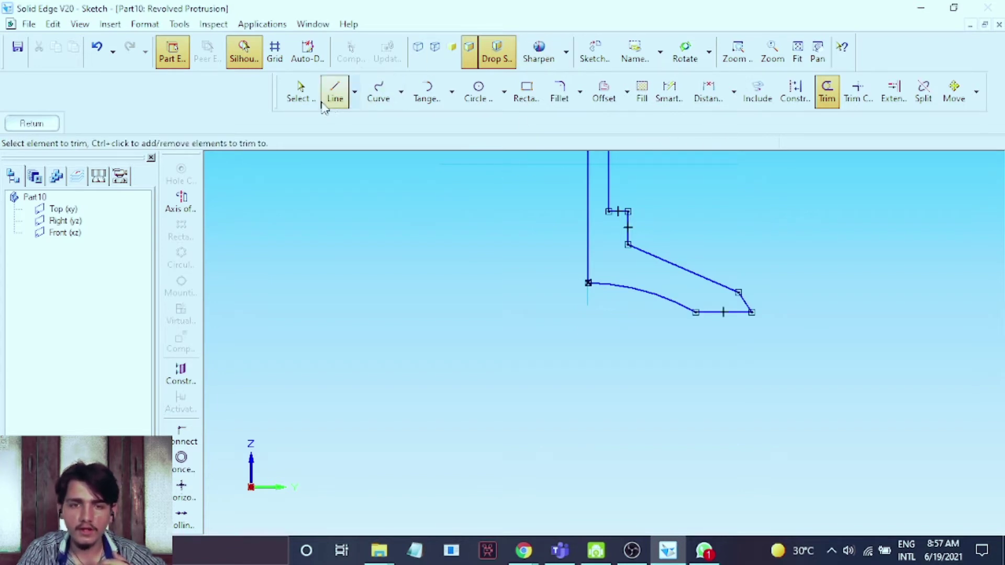
Move the shoulder's short vertical edge slightly inward toward the stem
left_click(818, 52)
left_click_drag(807, 209, 783, 424)
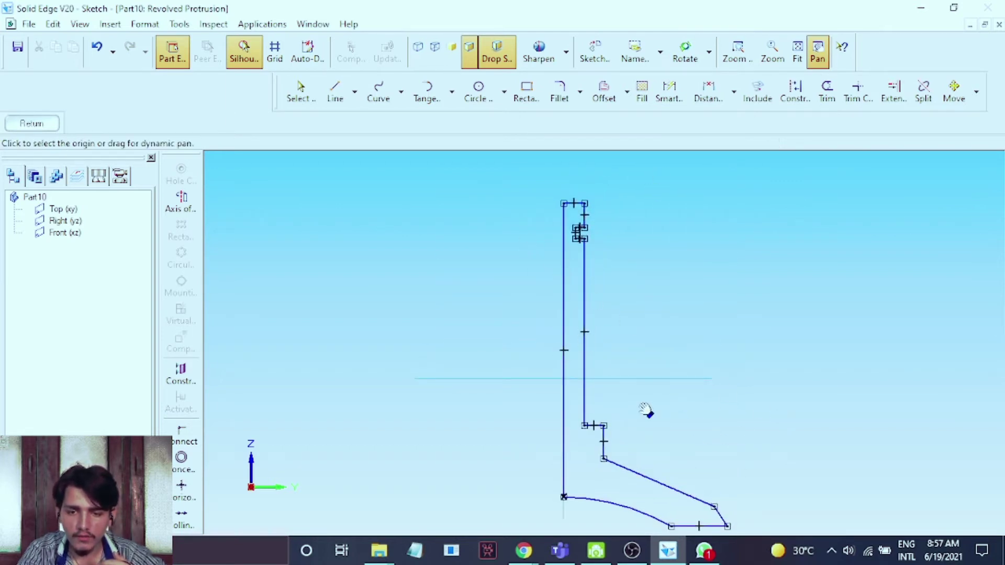
scroll(645, 410, "up", 2)
left_click(301, 92)
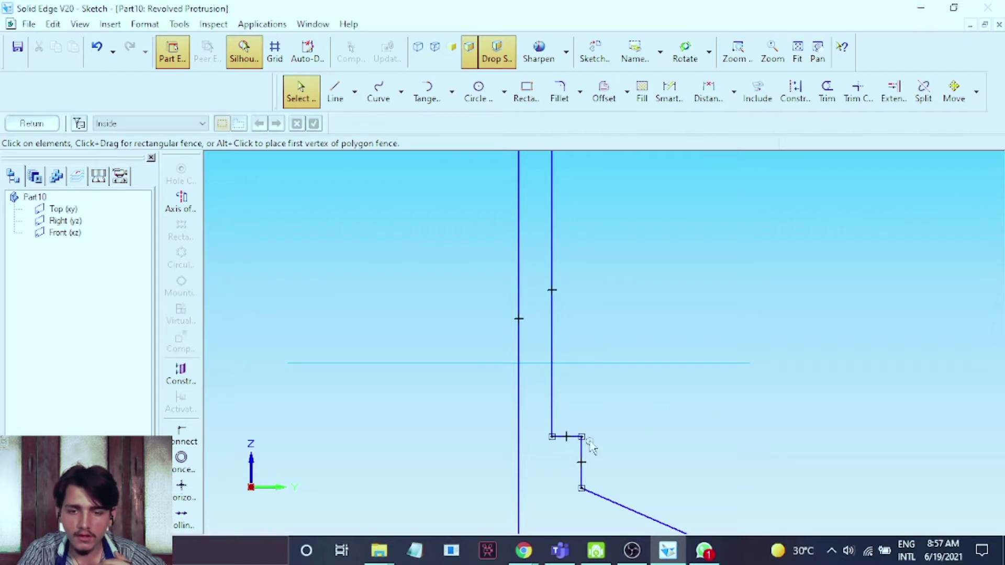
left_click(582, 457)
left_click_drag(581, 457, 575, 457)
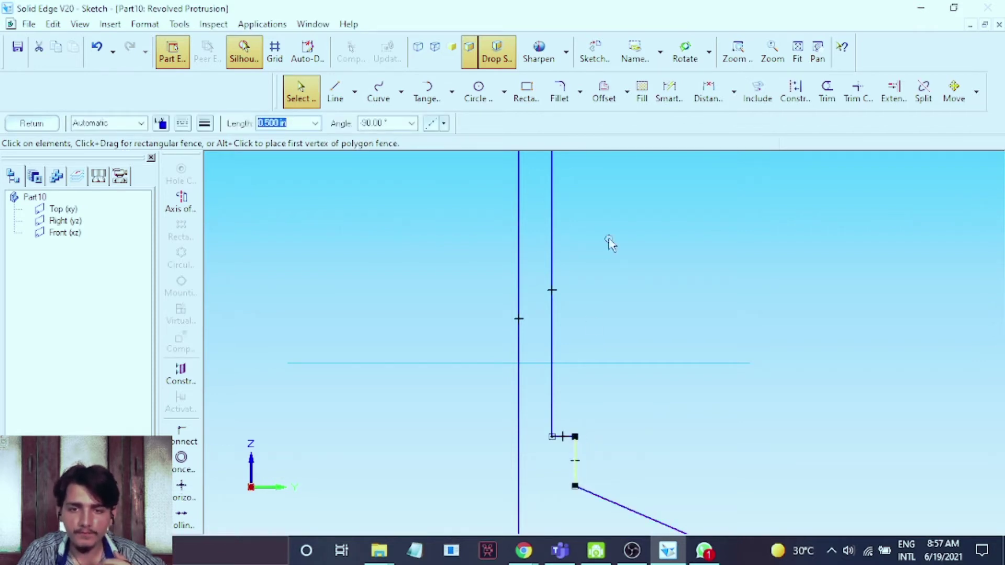
Fillet the stem's top outer corner with a radius of about 0.07 in
scroll(609, 242, "down", 2)
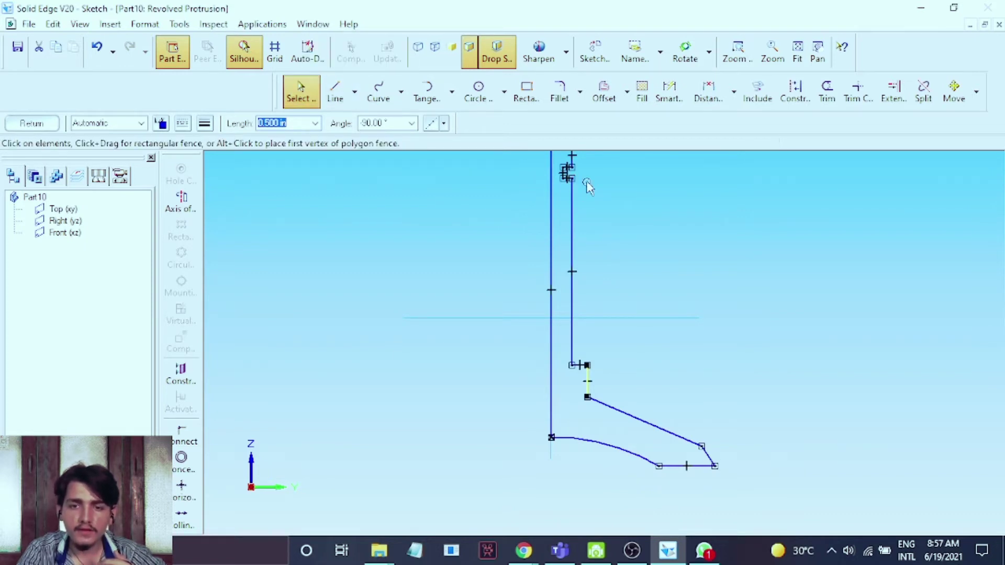
scroll(586, 181, "up", 2)
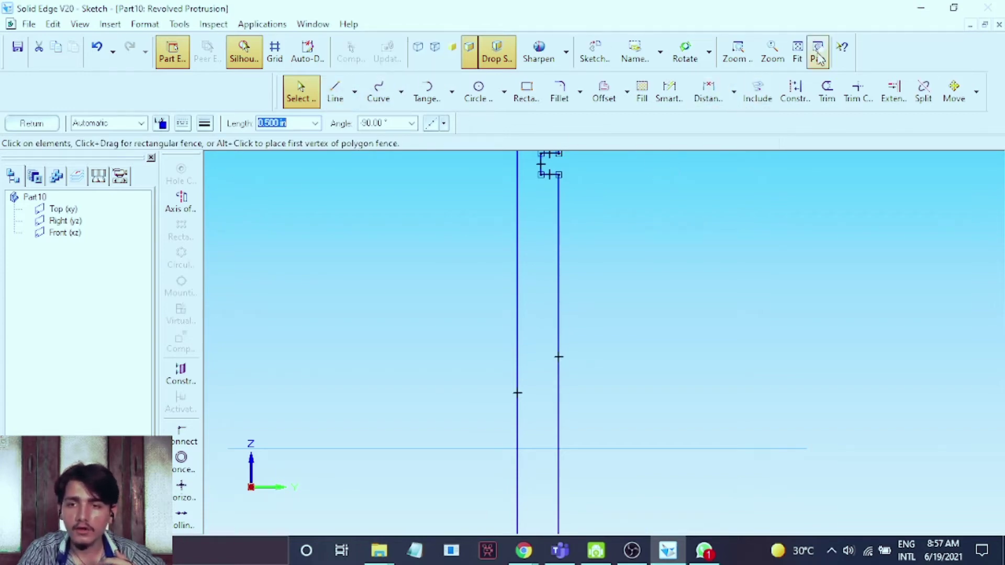
left_click(818, 53)
left_click_drag(693, 234, 697, 381)
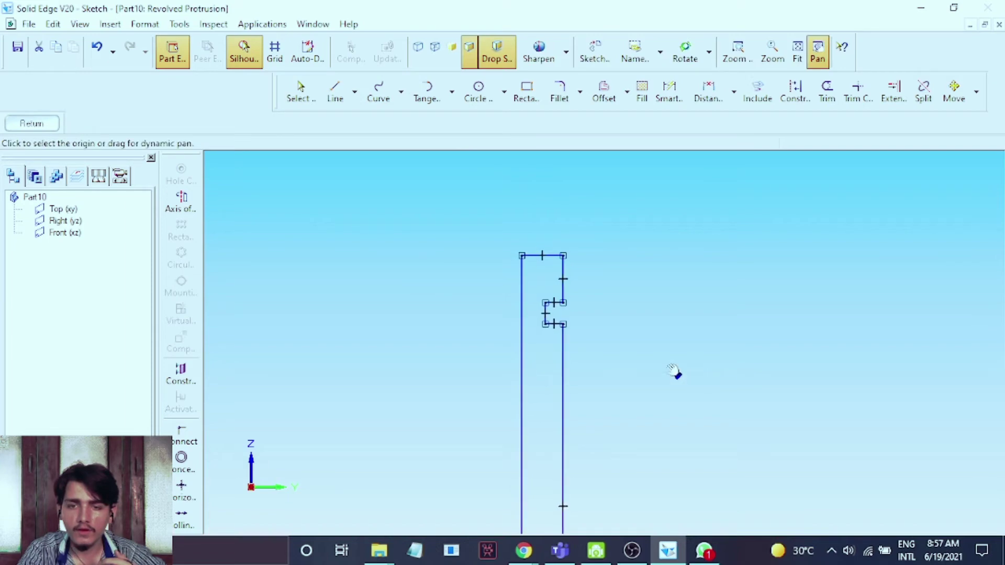
scroll(517, 322, "up", 5)
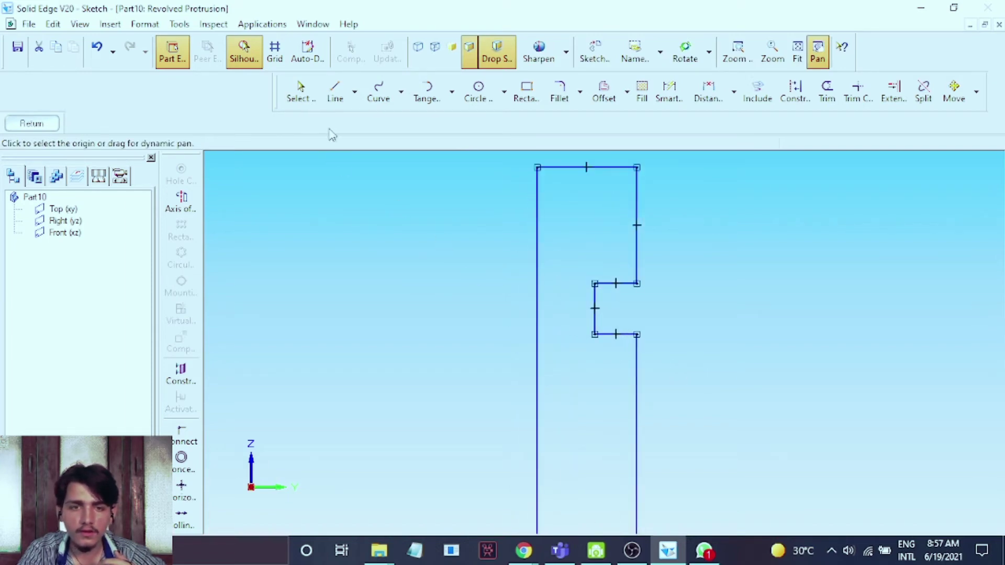
left_click(559, 93)
left_click(637, 168)
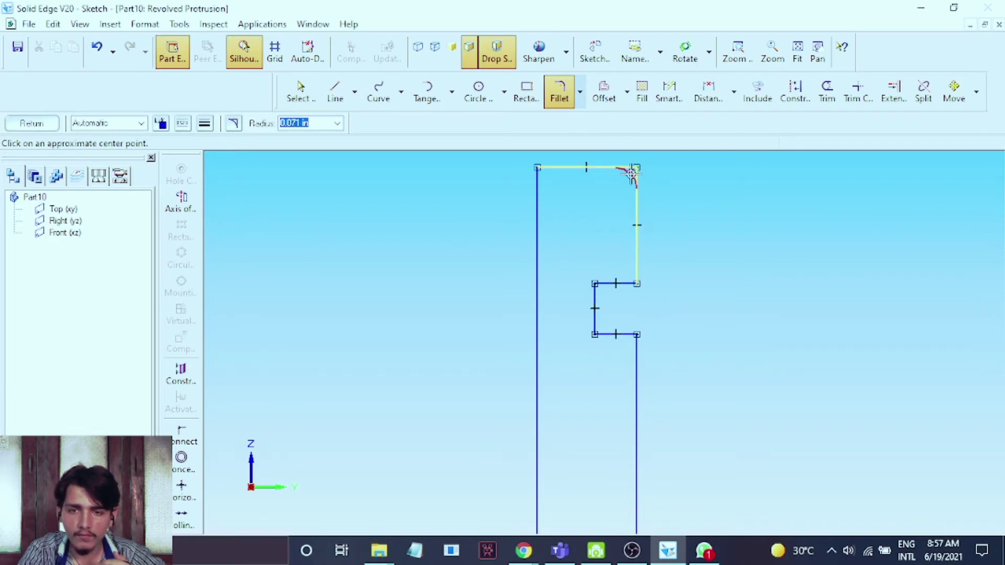
left_click(632, 173)
Fillet all four corners of the notch near the top of the stem to form a rounded groove
left_click(638, 284)
left_click(633, 281)
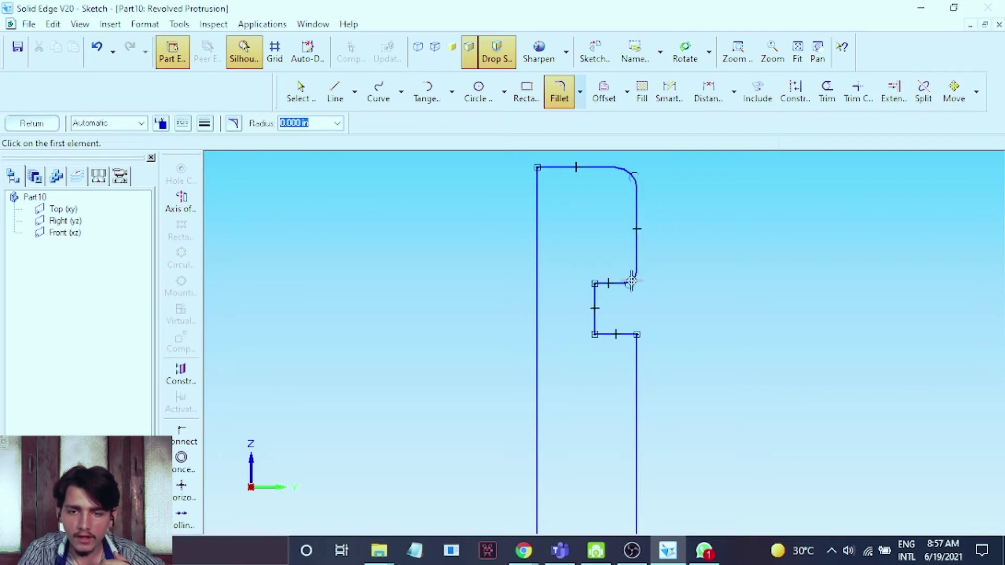
left_click(600, 283)
left_click(601, 287)
left_click(596, 334)
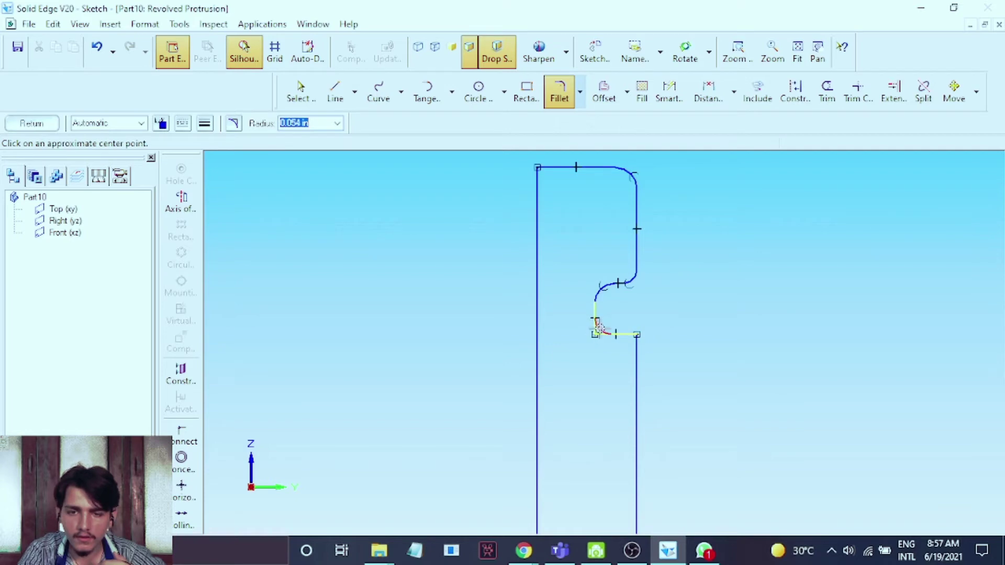
left_click(597, 326)
left_click(637, 333)
left_click(632, 338)
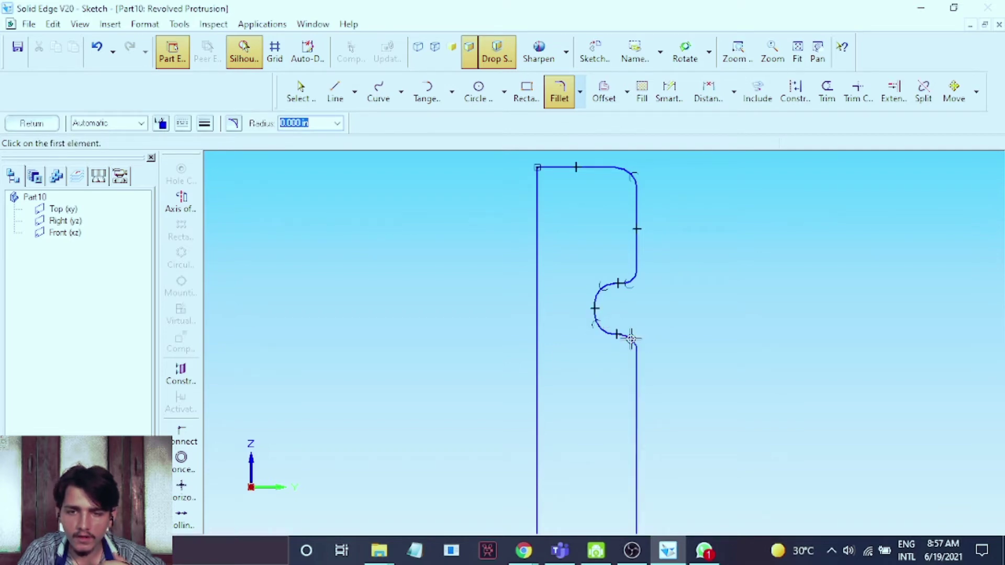
Fillet the shoulder's top outer corner with a radius of about 0.05 in
left_click(815, 58)
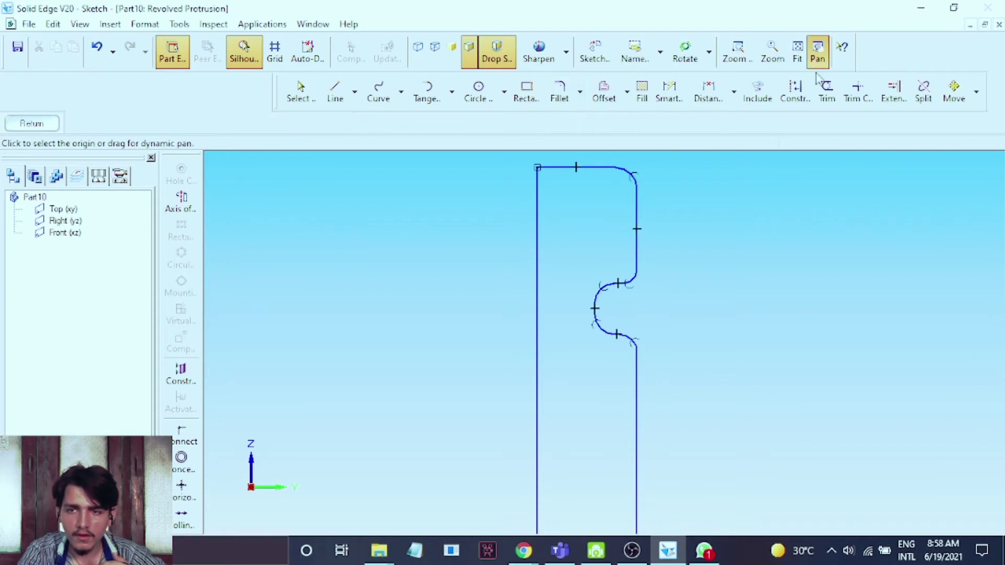
mouse_move(803, 513)
left_mouse_down()
mouse_move(802, 422)
mouse_move(784, 335)
left_mouse_up()
left_click_drag(780, 386, 754, 168)
left_click_drag(742, 386, 730, 126)
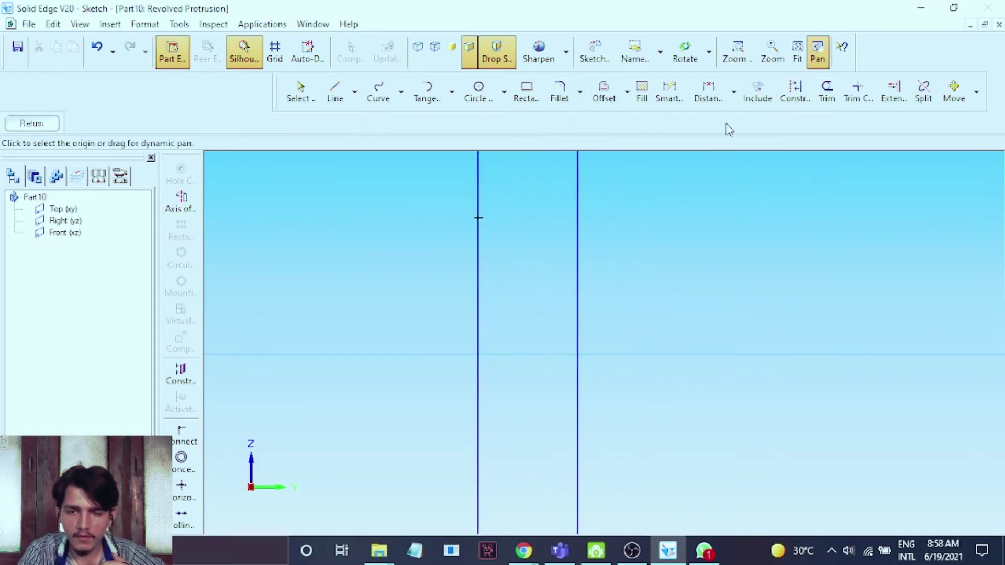
left_click_drag(737, 502, 730, 270)
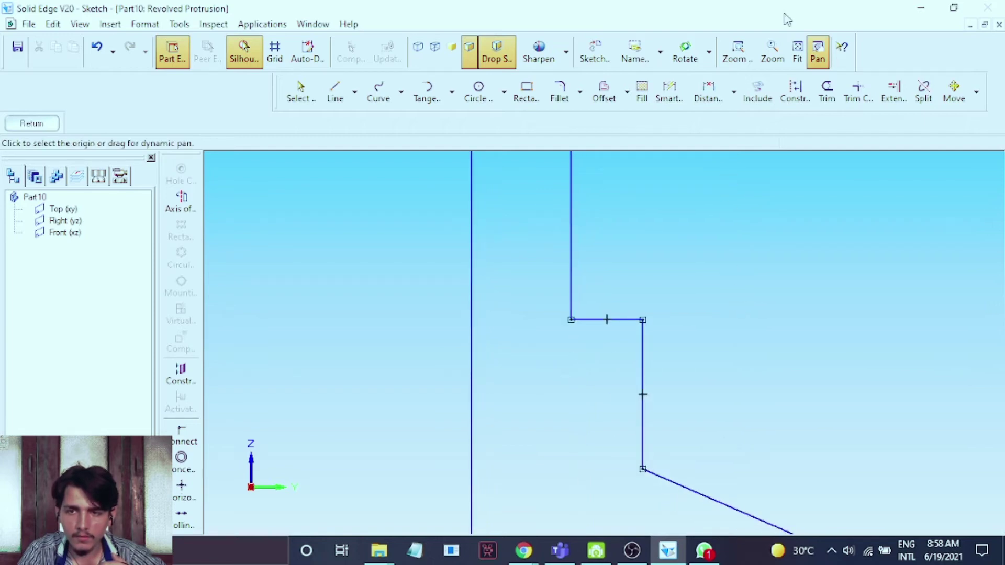
left_click(559, 93)
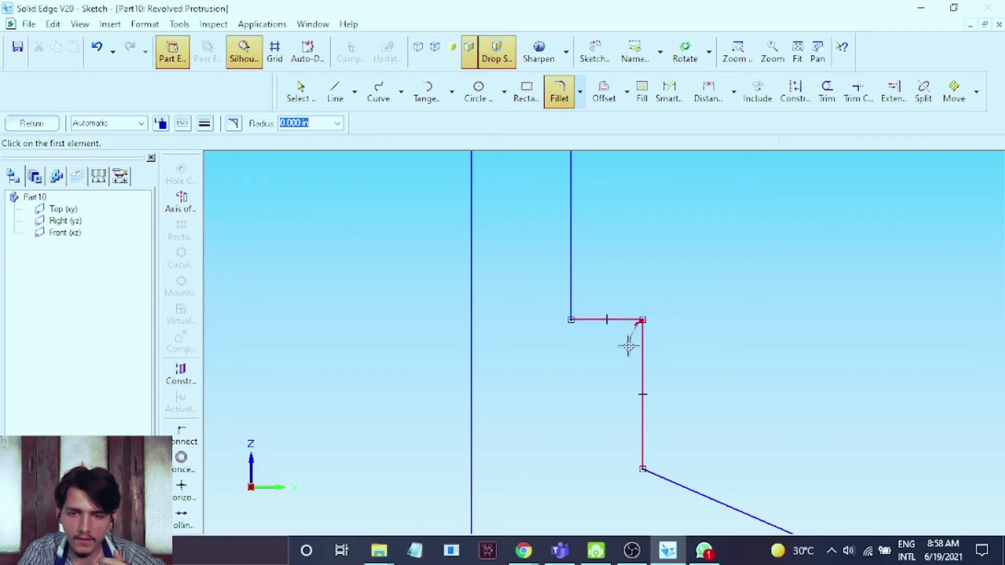
left_click(642, 321)
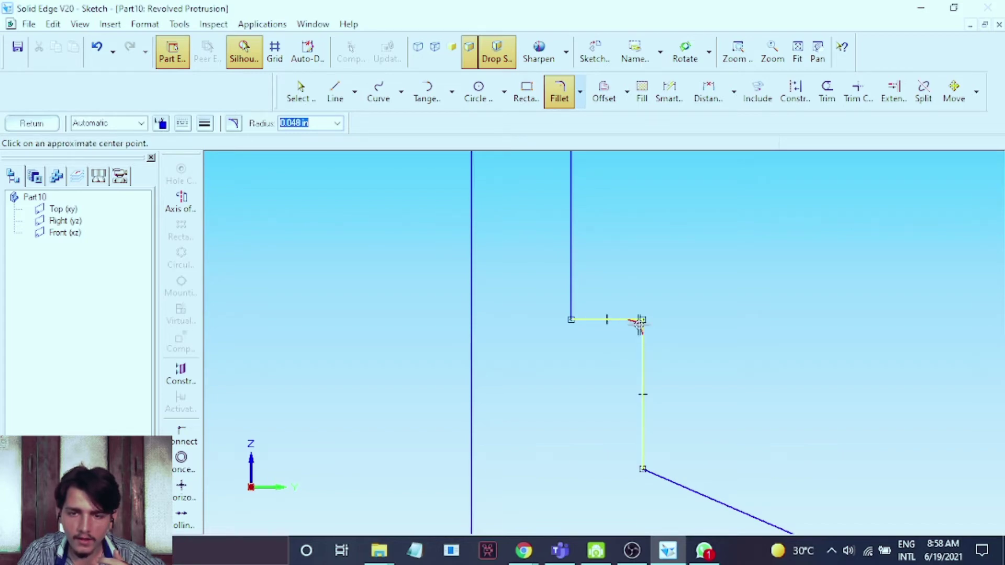
left_click(639, 323)
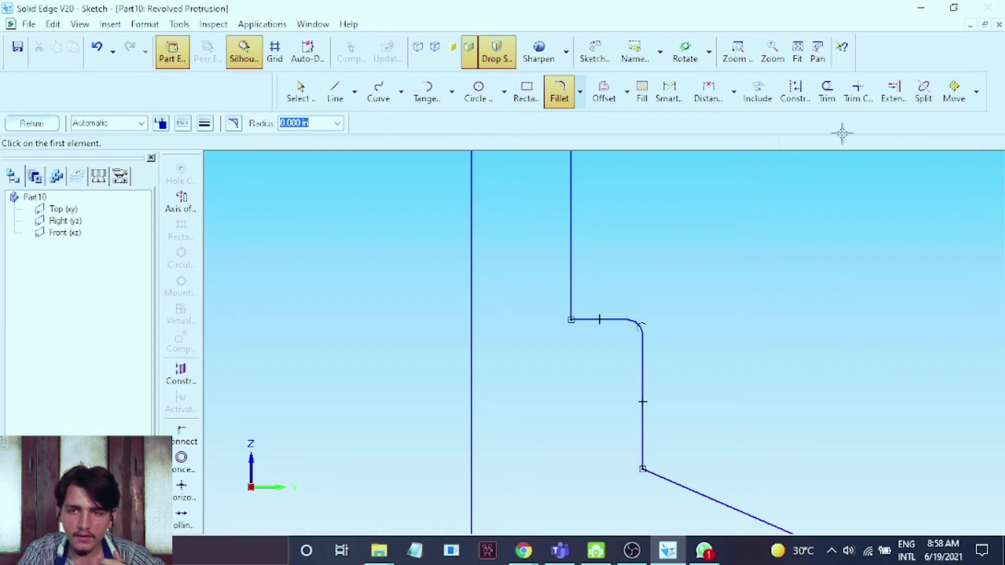
Fillet the lower outer corner of the valve head, between the slanted rim edge and the flat base edge
left_click(817, 53)
left_click_drag(820, 362, 608, 188)
left_click_drag(873, 399, 563, 254)
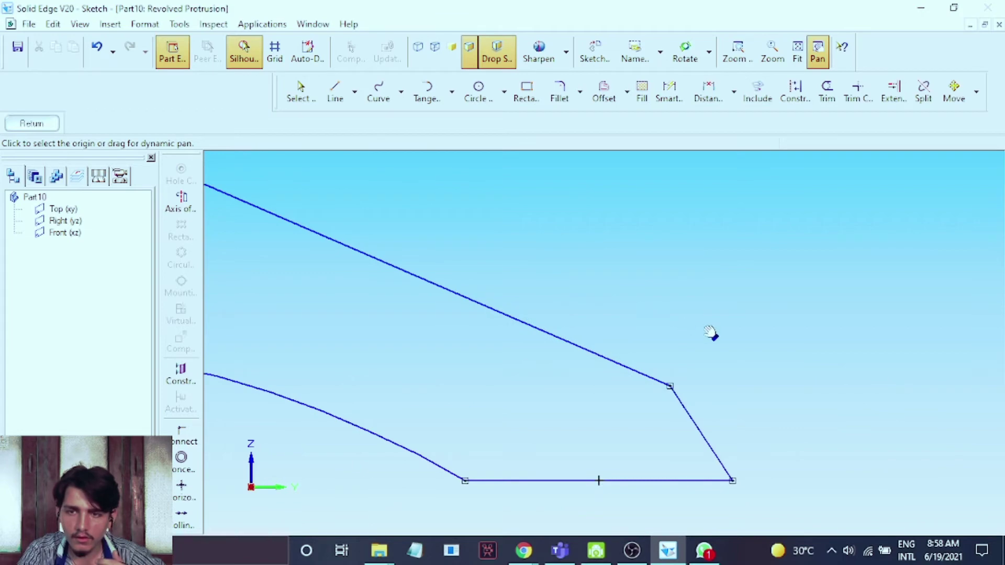
left_click(559, 92)
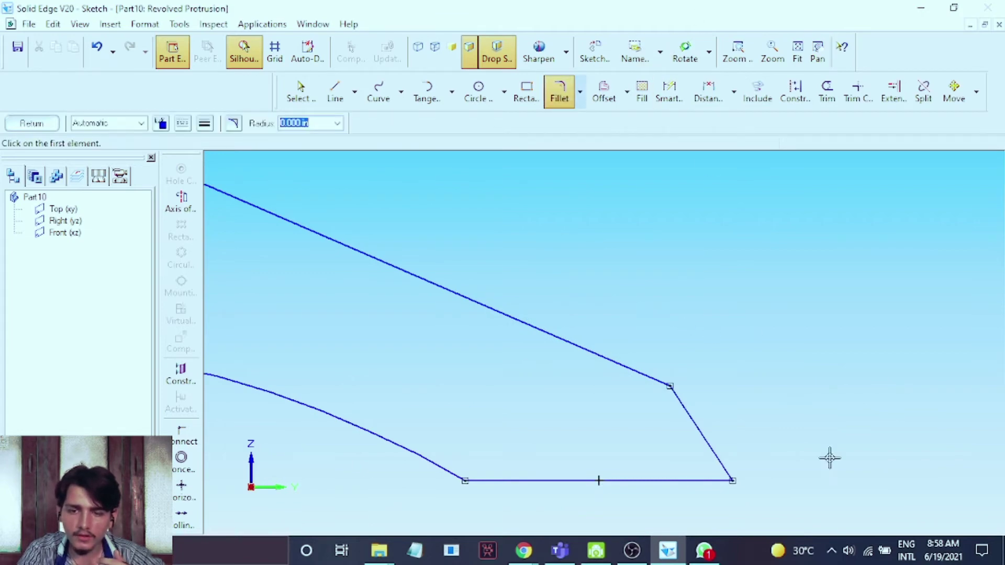
left_click(733, 481)
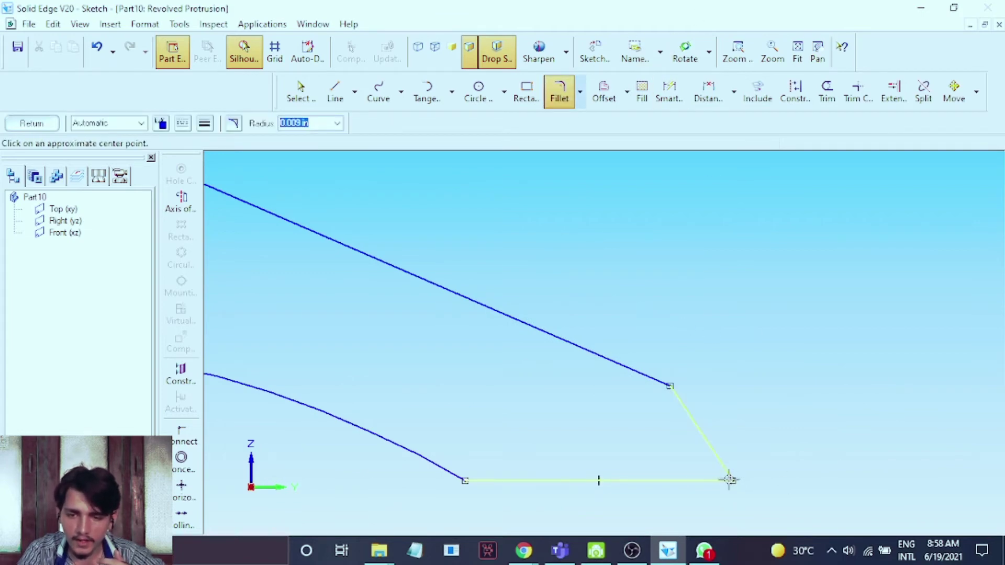
left_click(721, 474)
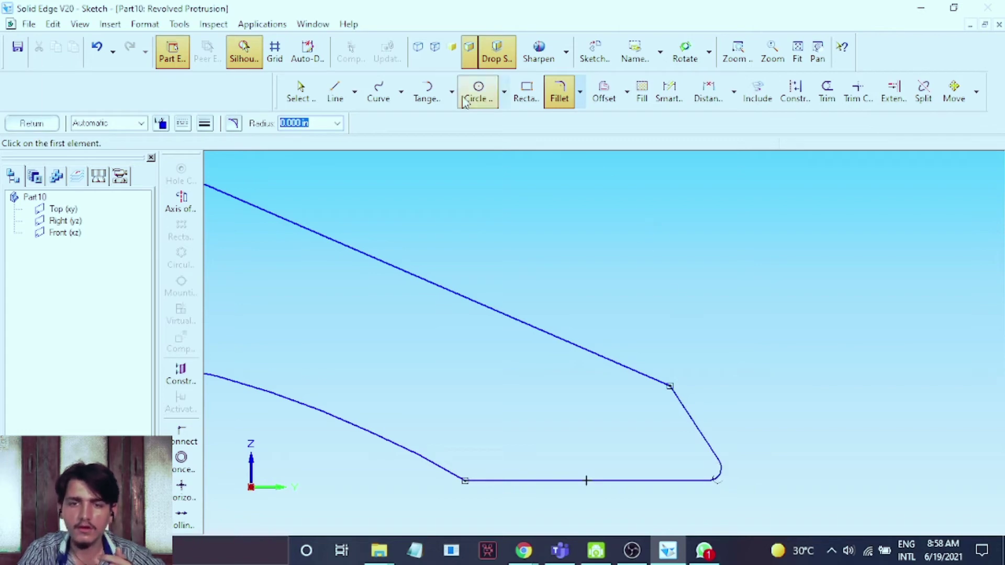
Set the profile's long inner vertical line as the axis of revolution and finish the sketch
left_click(801, 59)
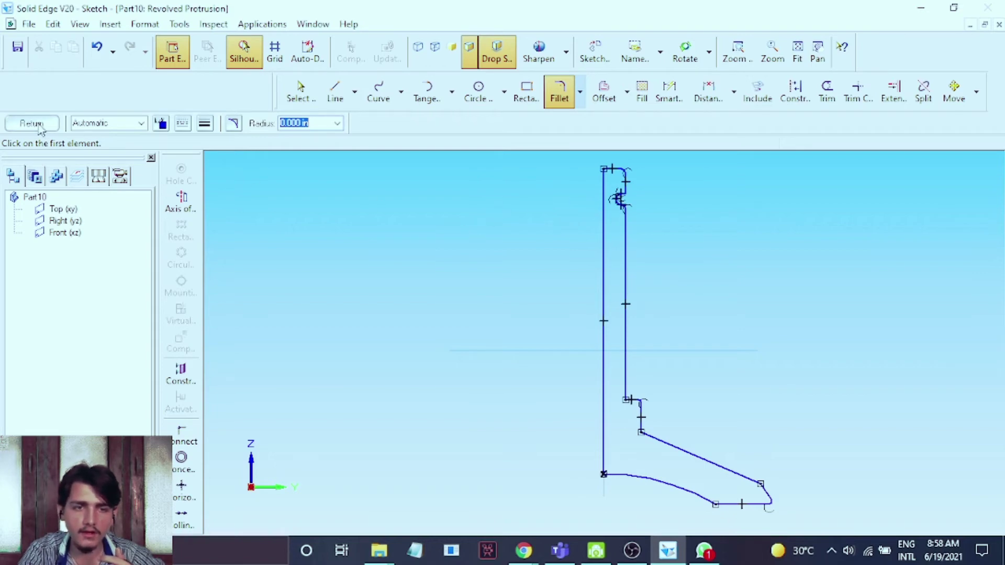
left_click(193, 217)
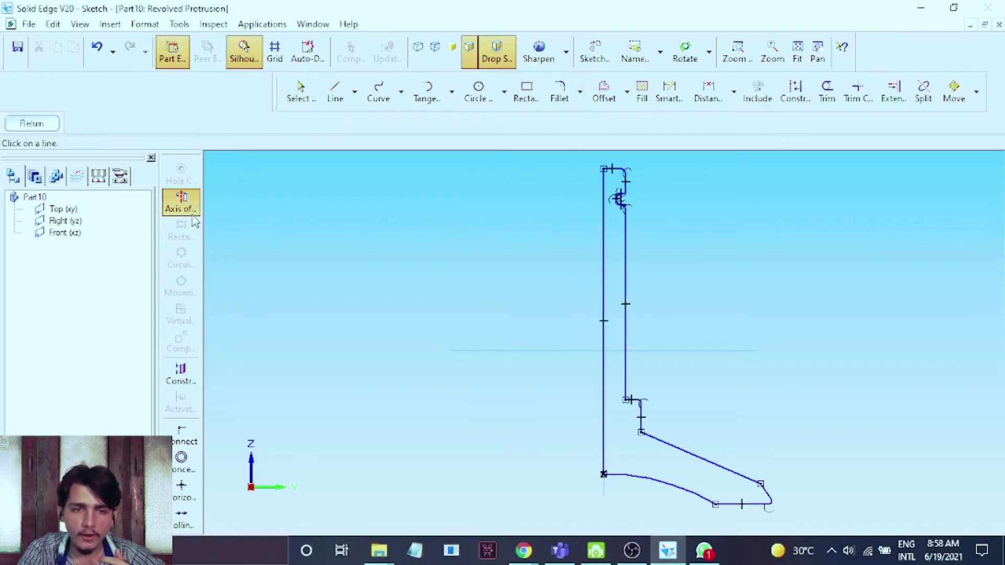
left_click(604, 246)
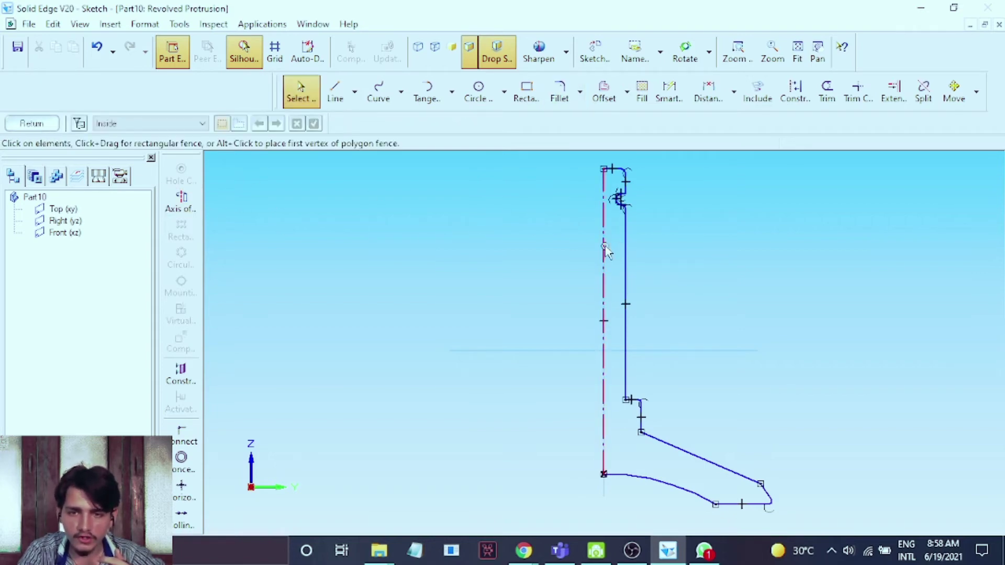
left_click(44, 129)
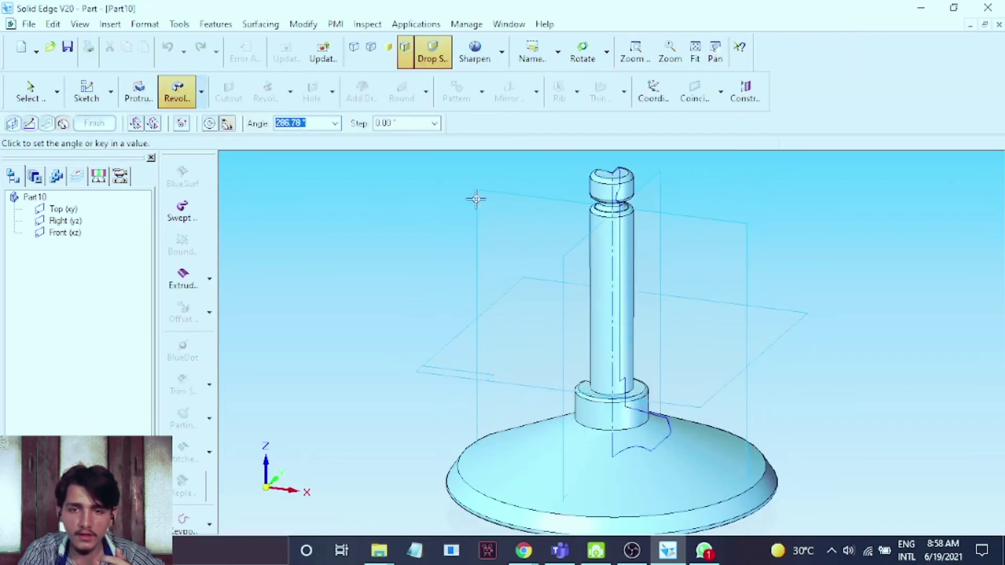
Revolve the profile through a full 360° and finish the revolved protrusion
left_click(209, 124)
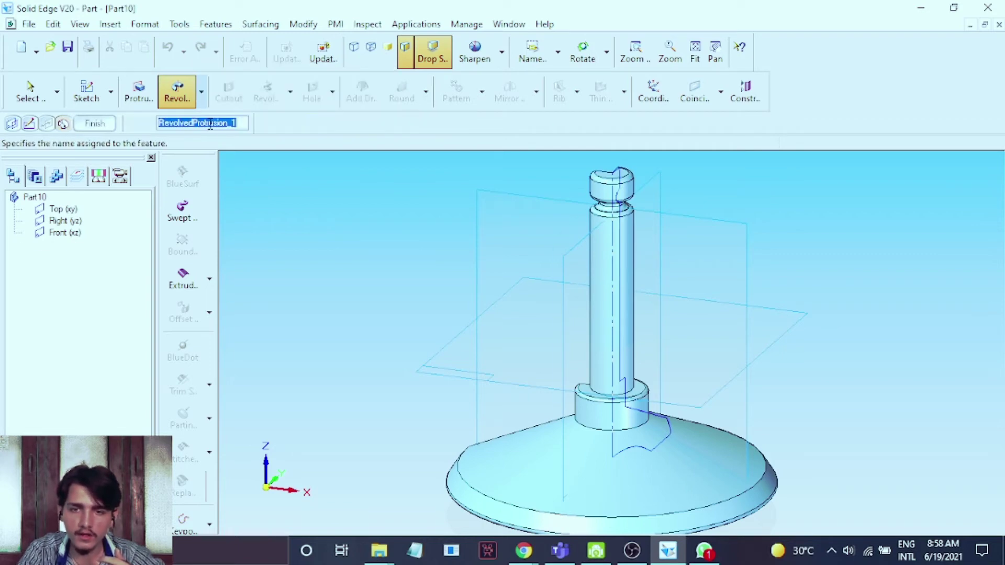
left_click(93, 124)
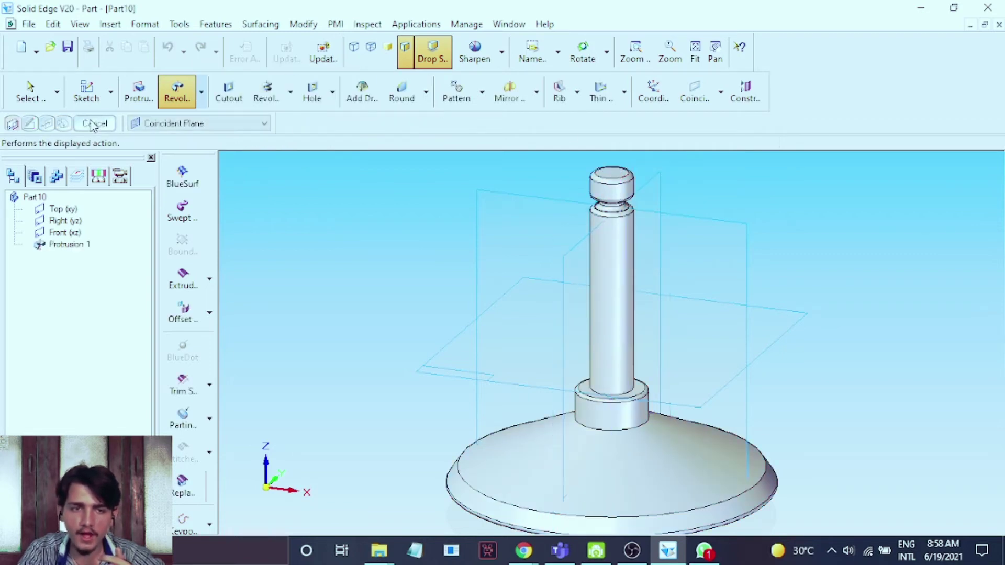
left_click(93, 124)
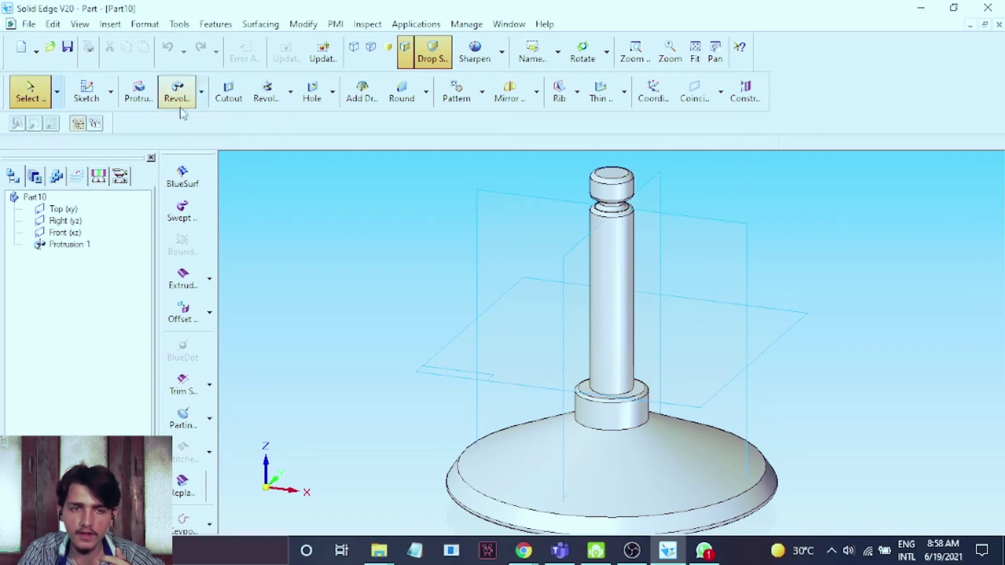
Paint the whole valve part with the Black style using Part Painter
left_click(582, 52)
left_click_drag(892, 375, 878, 352)
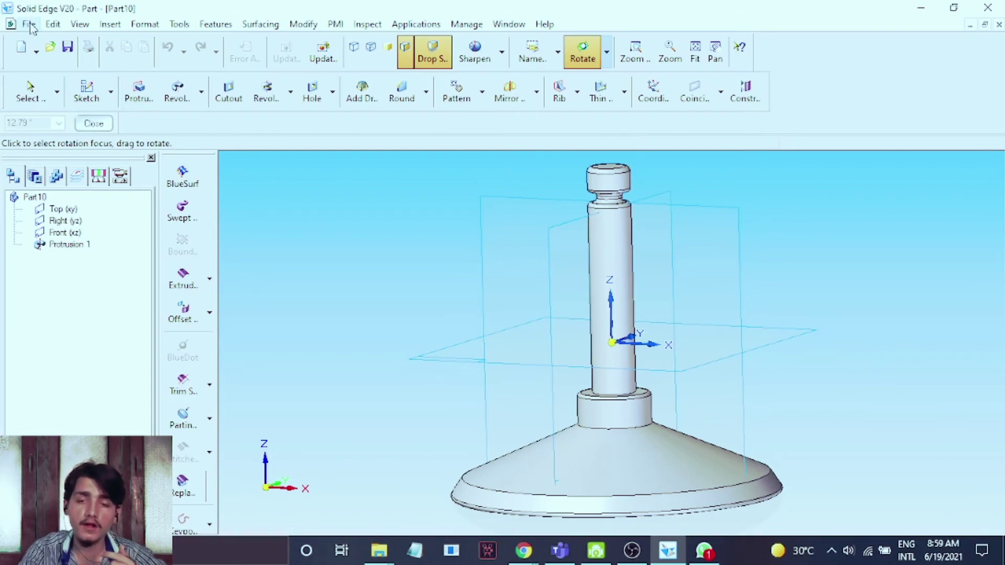
left_click(144, 24)
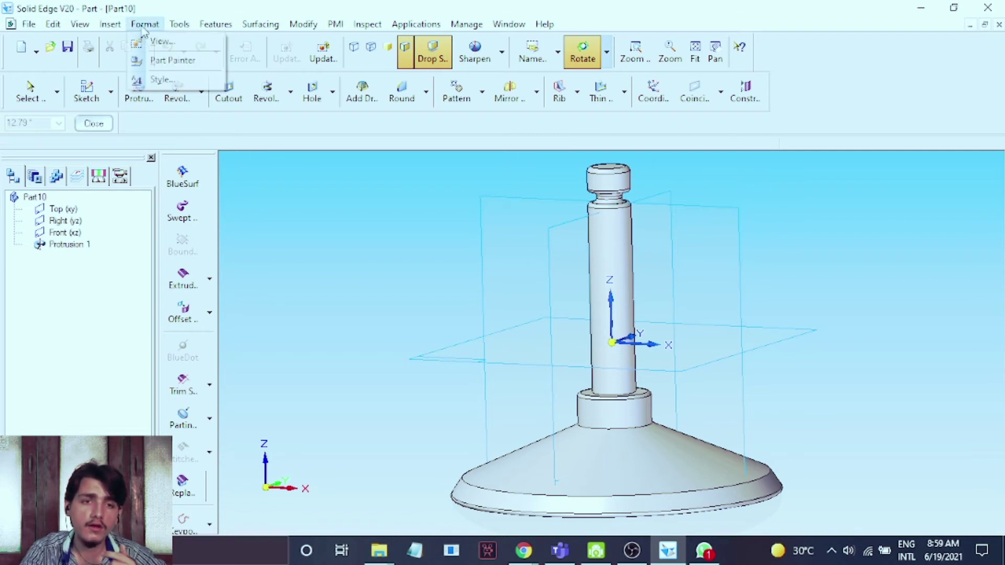
left_click(173, 60)
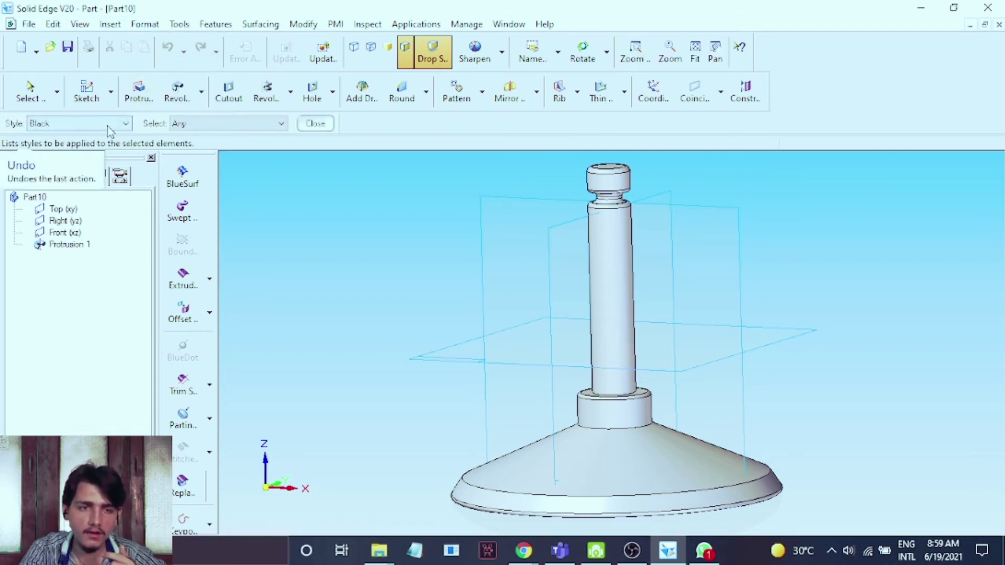
left_click(603, 243)
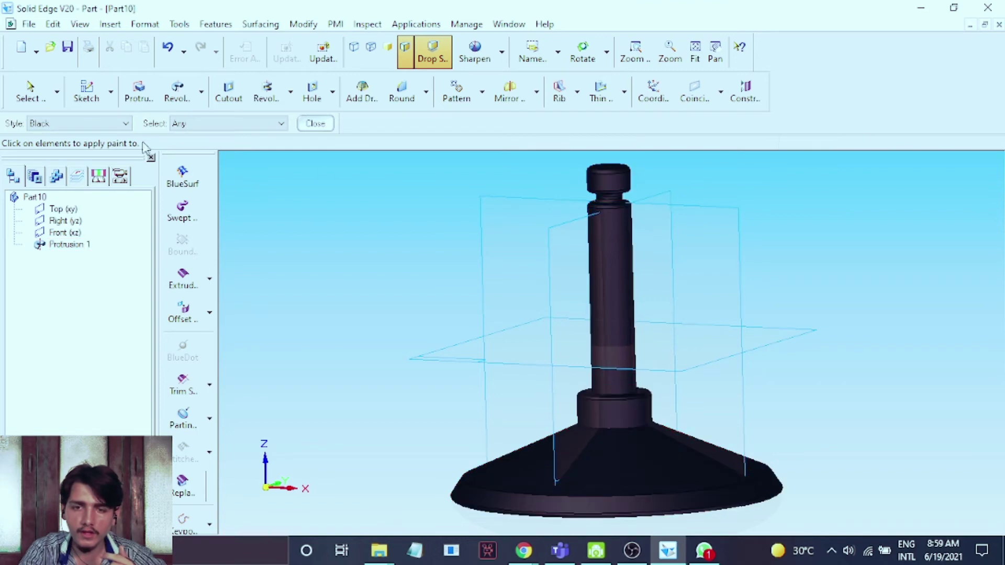
Restrict painting to single faces and paint the stem's long cylindrical face Green
left_click(126, 123)
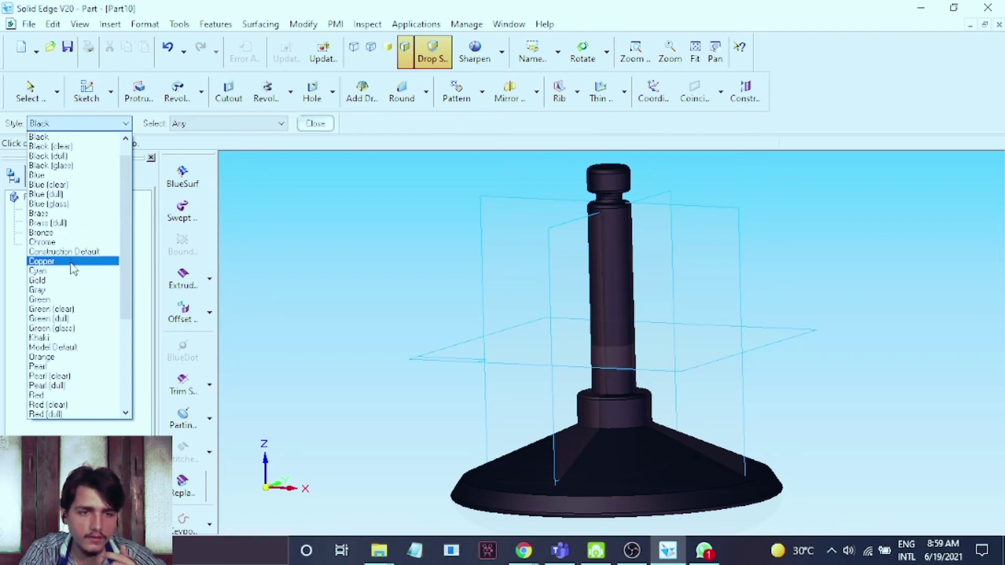
left_click(67, 300)
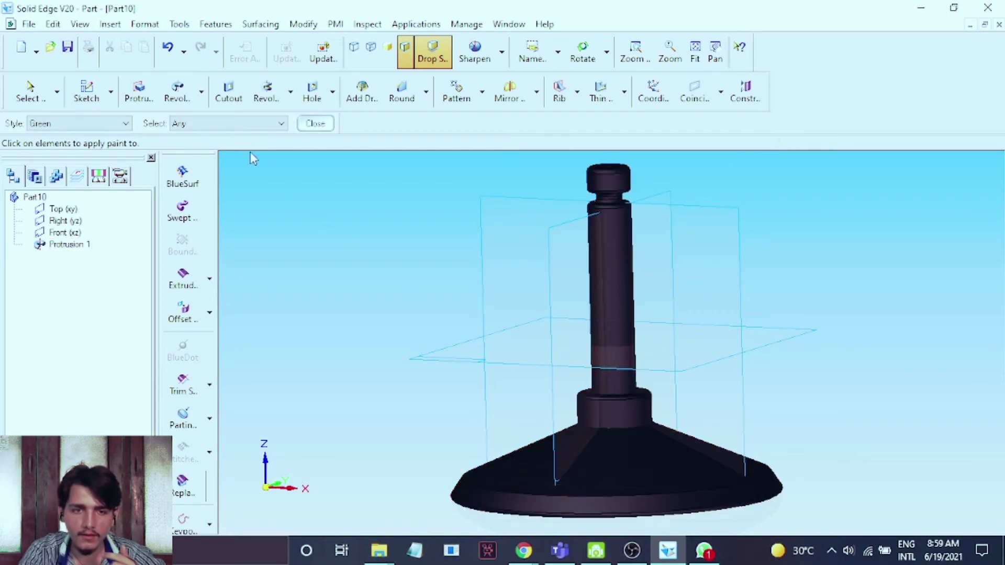
left_click(246, 124)
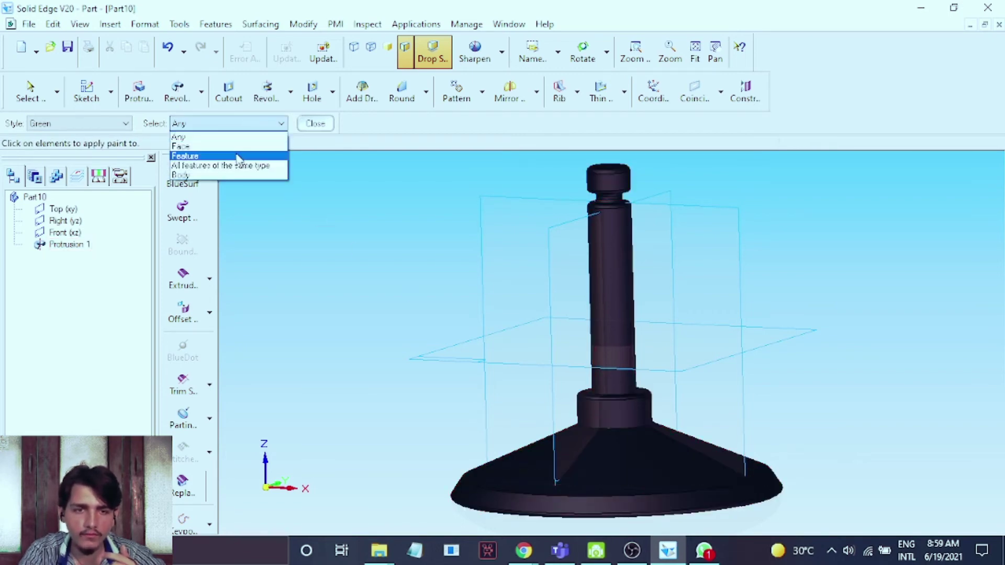
left_click(239, 157)
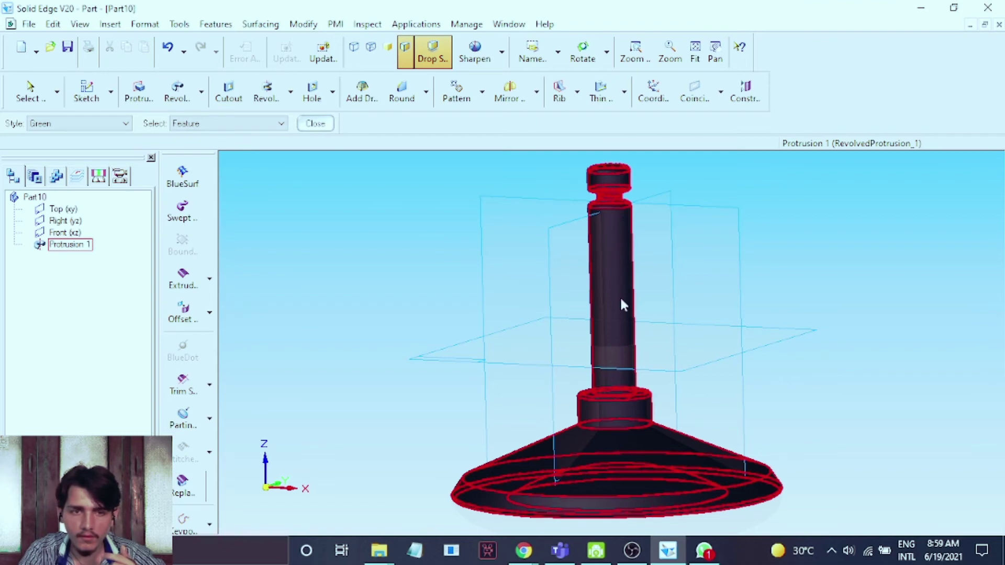
left_click(217, 125)
left_click(219, 146)
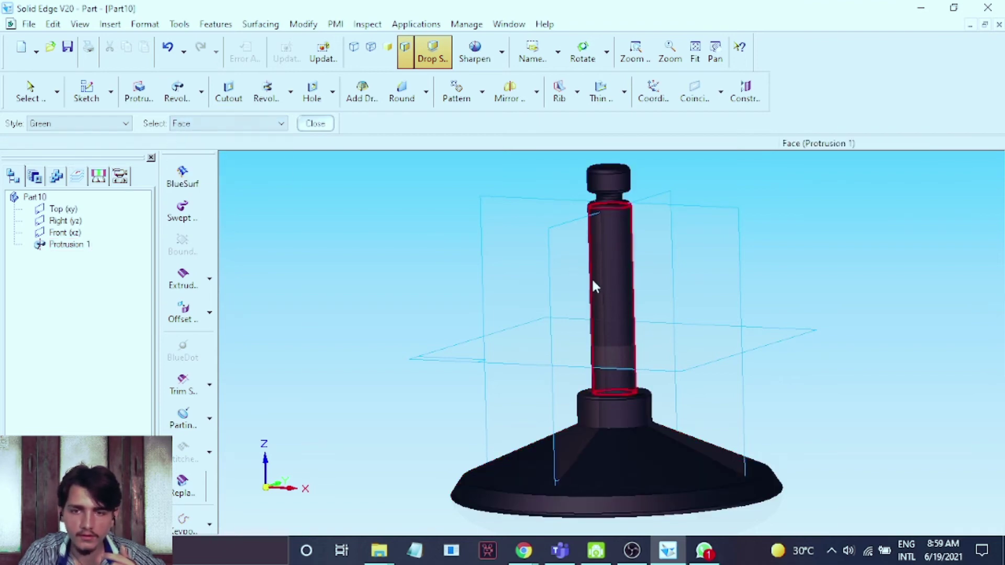
left_click(606, 283)
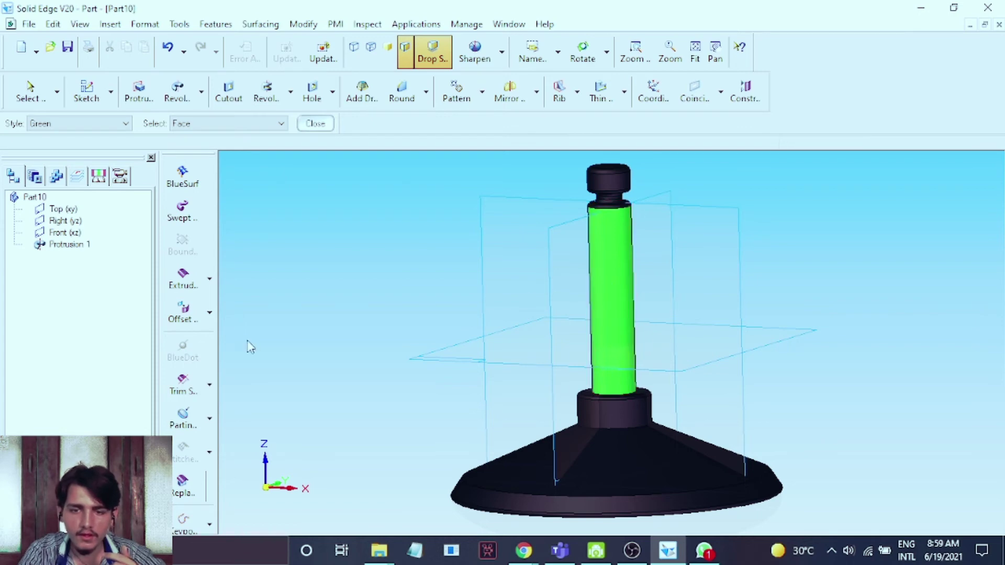
Paint the valve head's conical face Teal and the cylindrical face of the stem's tip Orange
left_click(45, 121)
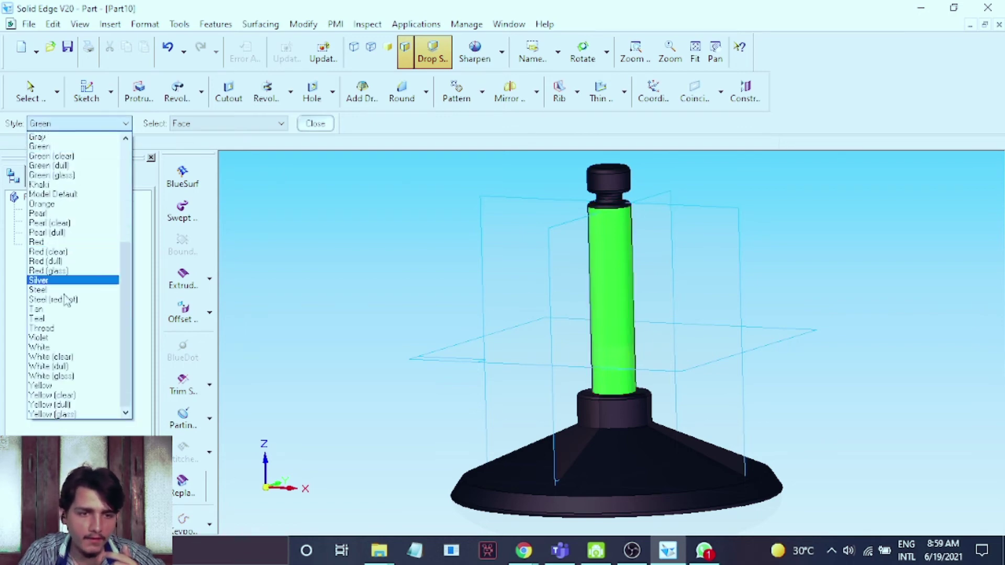
left_click(67, 321)
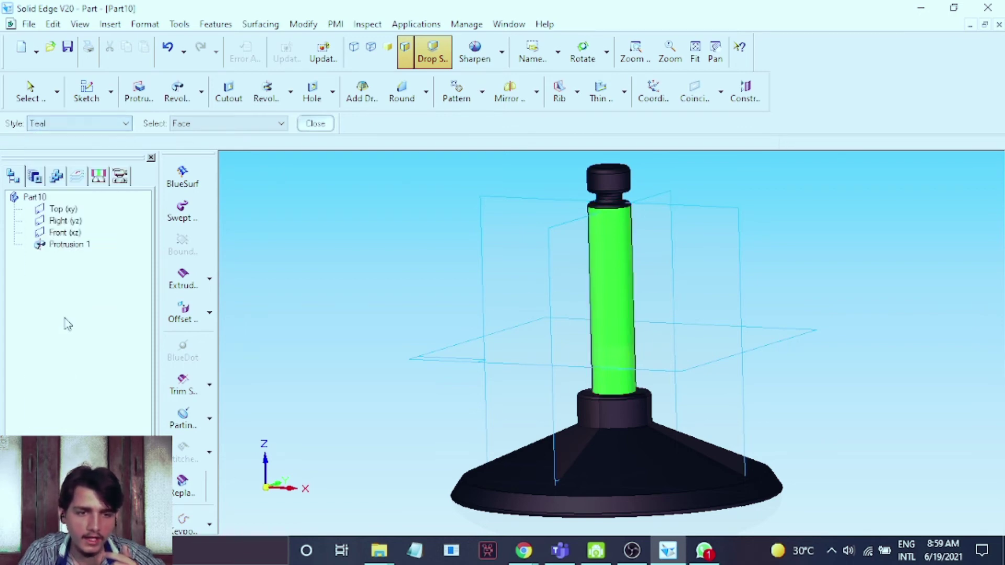
left_click(620, 446)
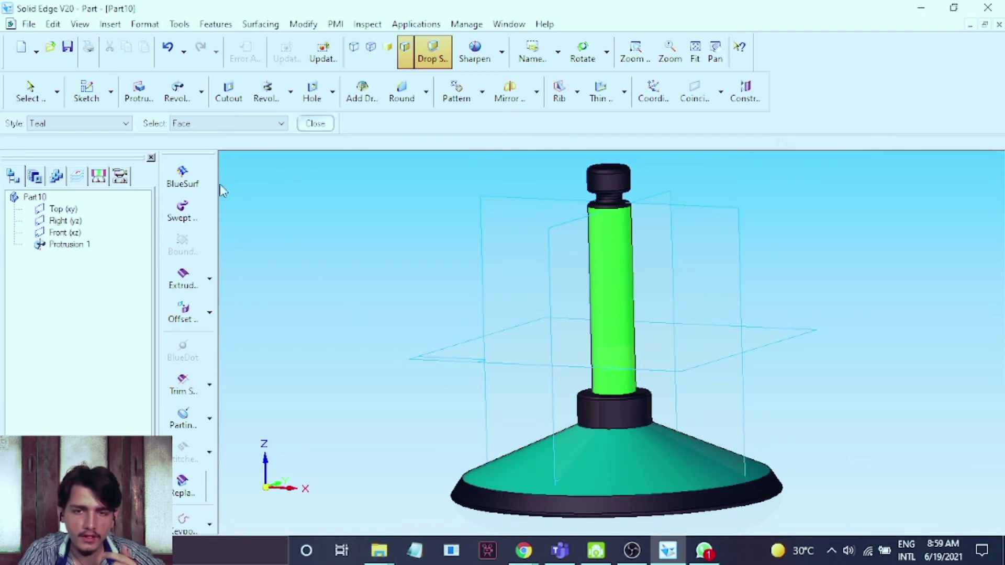
left_click(124, 124)
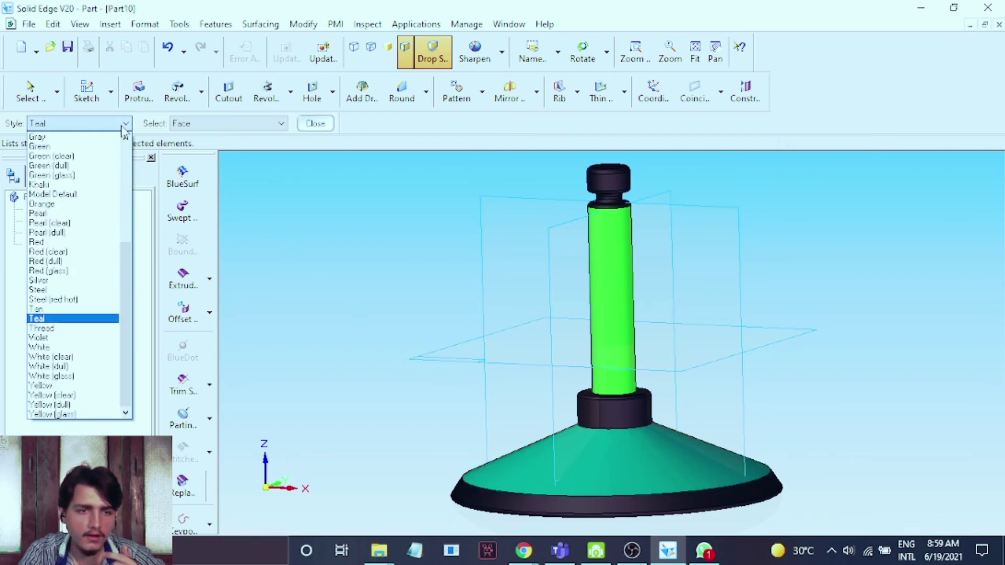
left_click(77, 204)
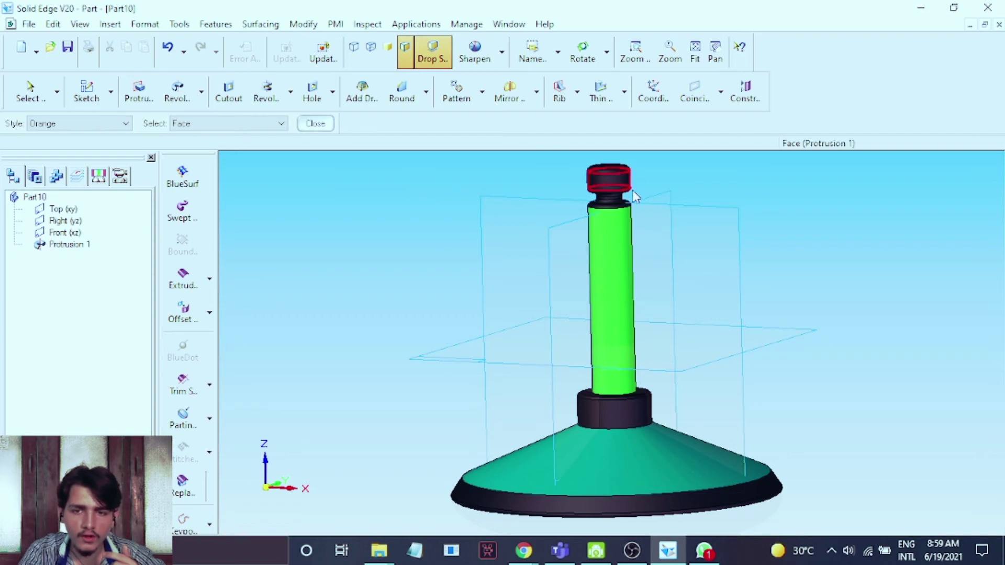
left_click(619, 181)
Paint the rounded edge beneath the orange stem tip and the rounded upper edge of the green stem Yellow
left_click(125, 124)
scroll(89, 158, "up", 2)
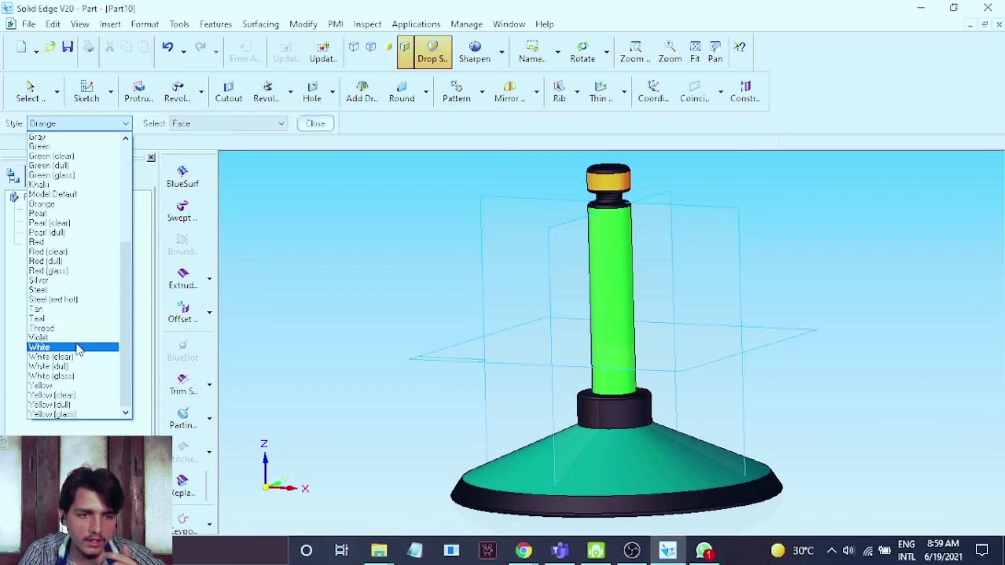
left_click_drag(124, 326, 121, 364)
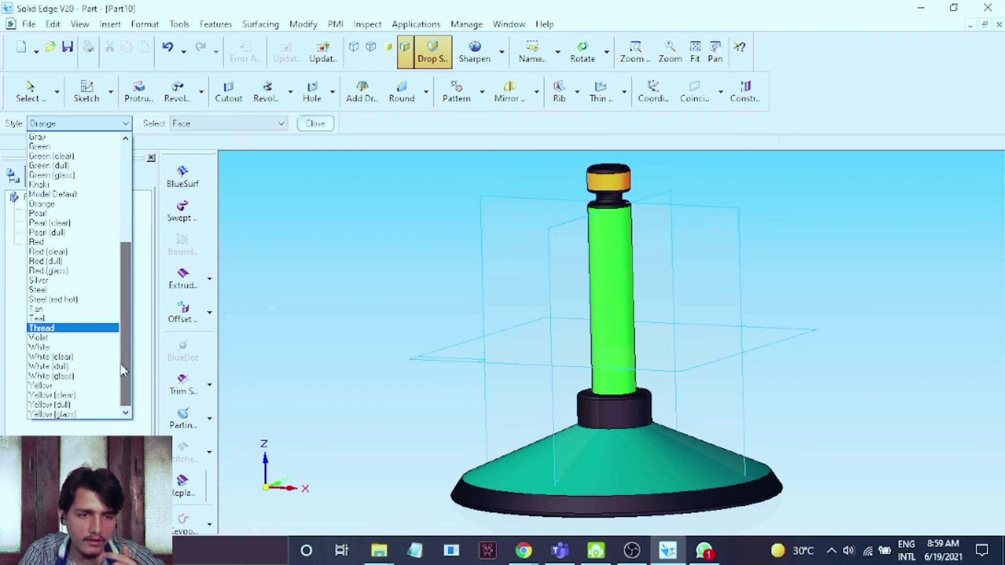
left_click(67, 386)
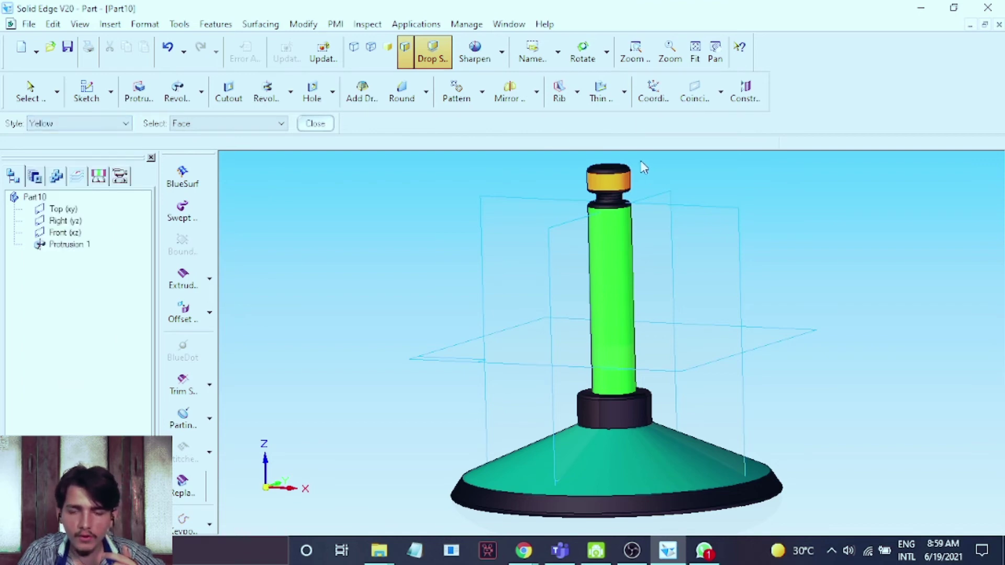
scroll(643, 167, "up", 5)
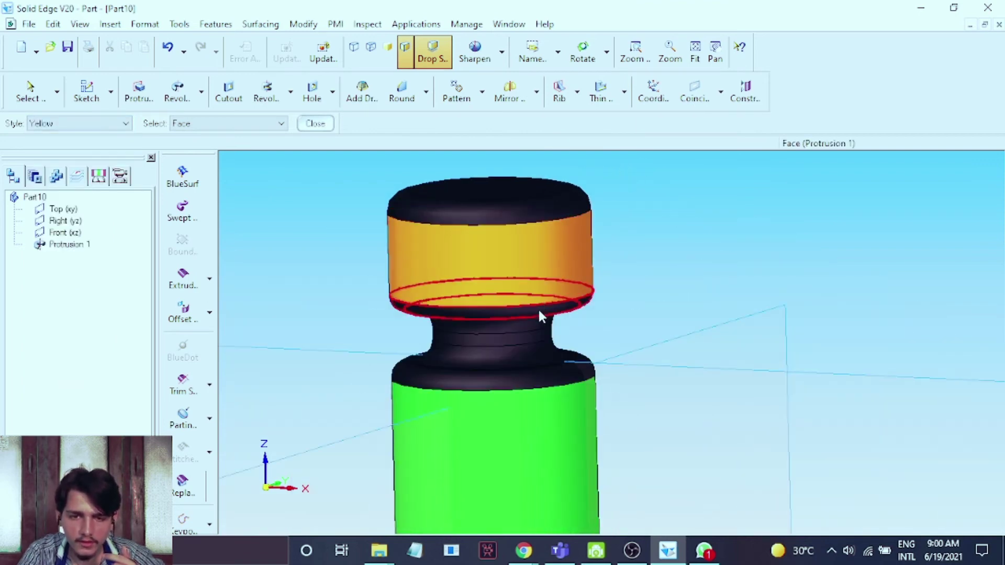
left_click(538, 309)
left_click(521, 385)
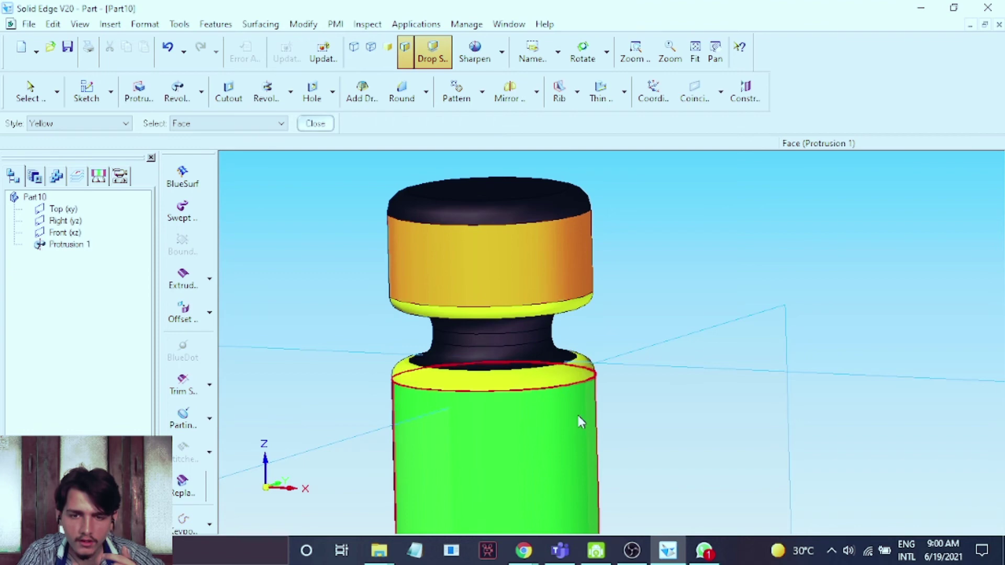
Paint the rounded upper edge of the collar at the base of the stem Yellow
scroll(580, 421, "down", 3)
left_click(694, 89)
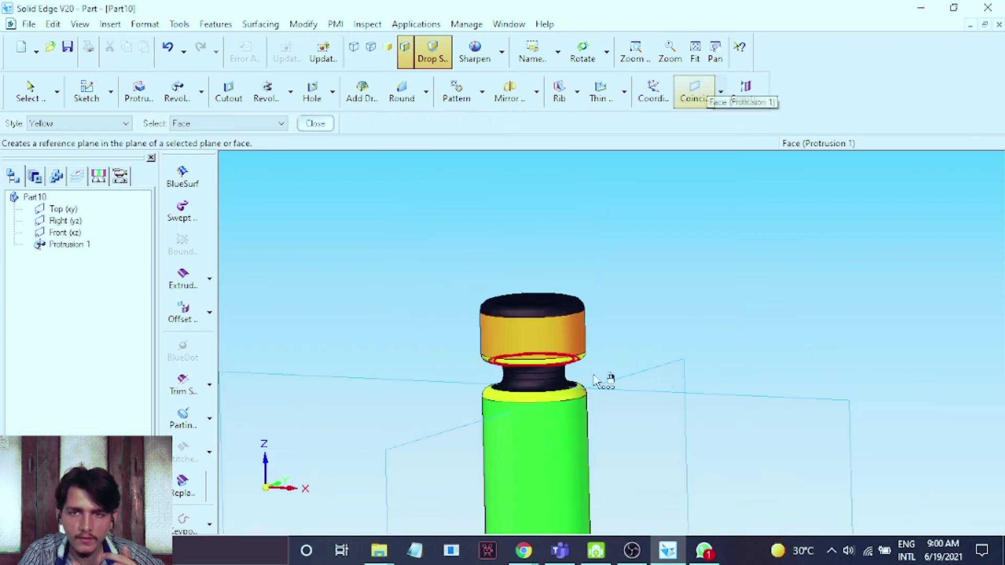
scroll(597, 381, "down", 3)
left_click(717, 53)
left_click_drag(780, 332, 703, 104)
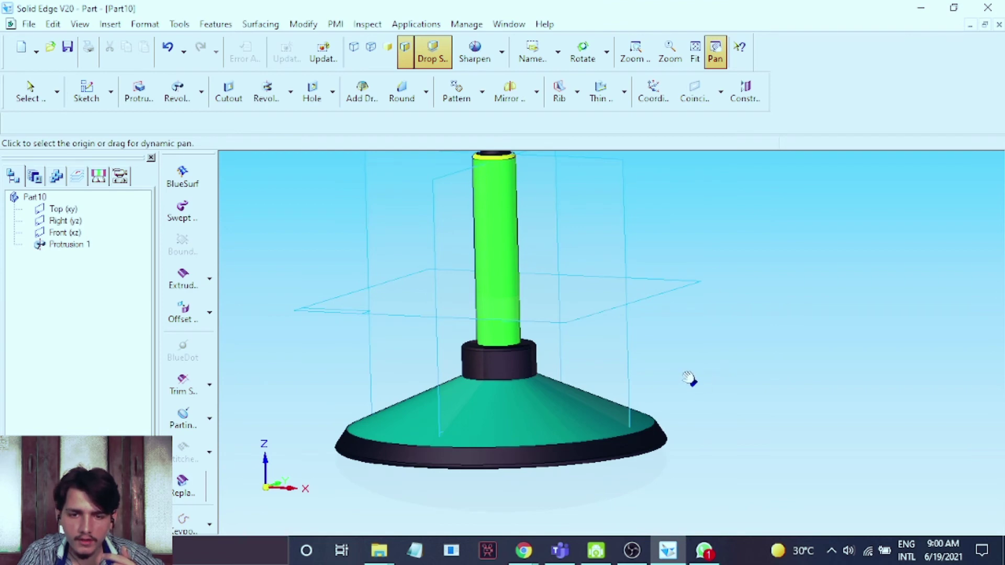
scroll(411, 365, "up", 4)
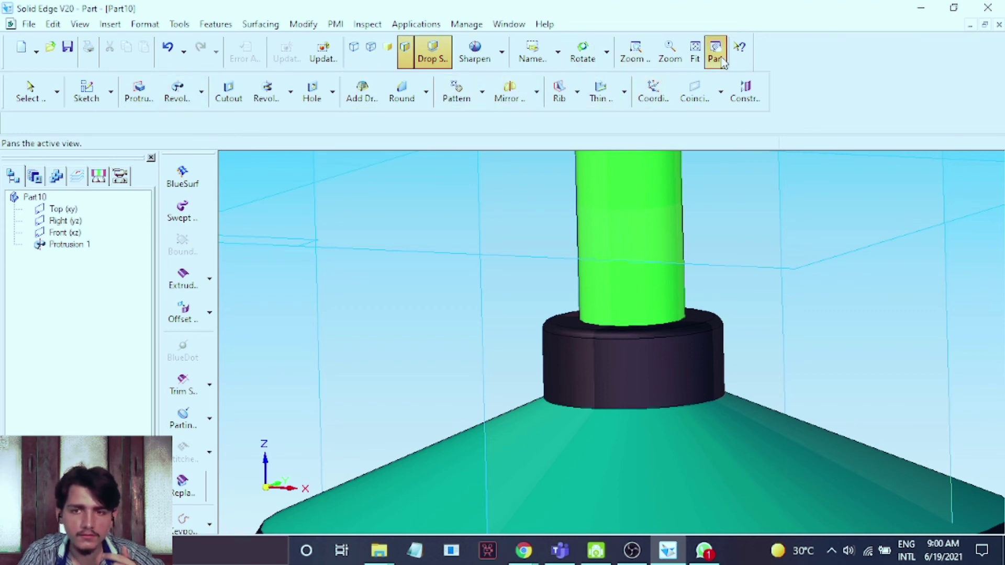
right_click(279, 283)
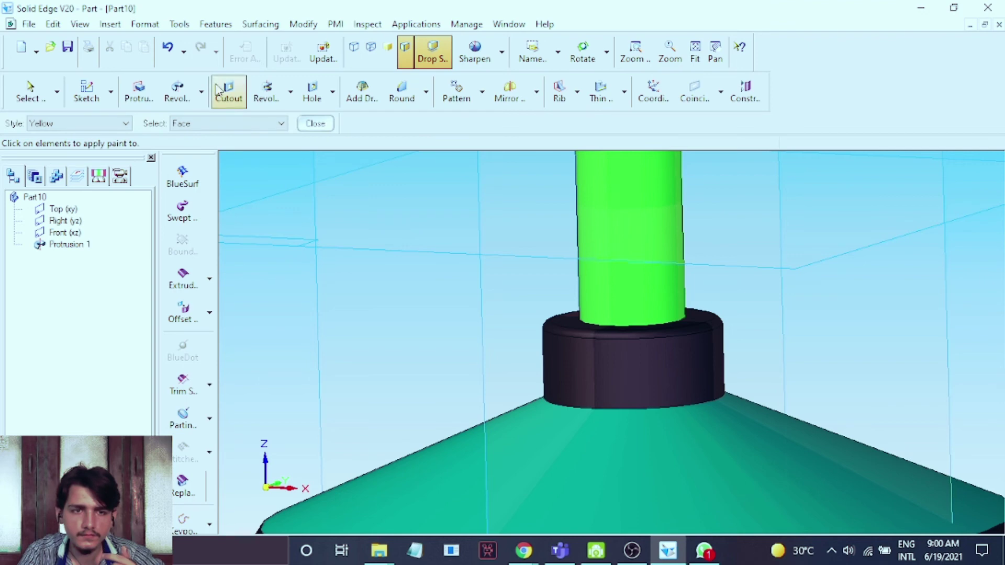
left_click(619, 338)
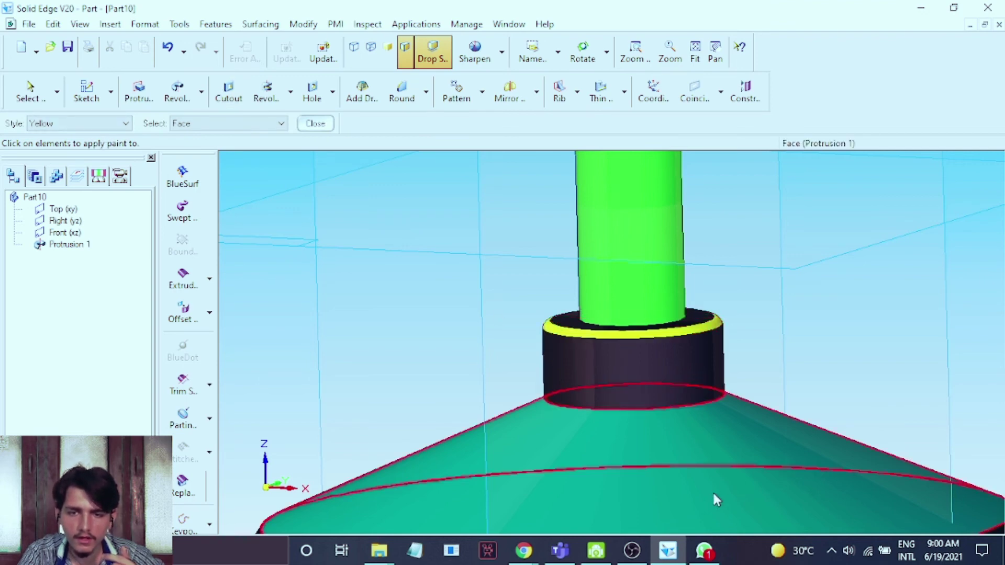
Paint the cylindrical face of the collar between the stem and the conical head Red
scroll(714, 493, "down", 3)
left_click(104, 126)
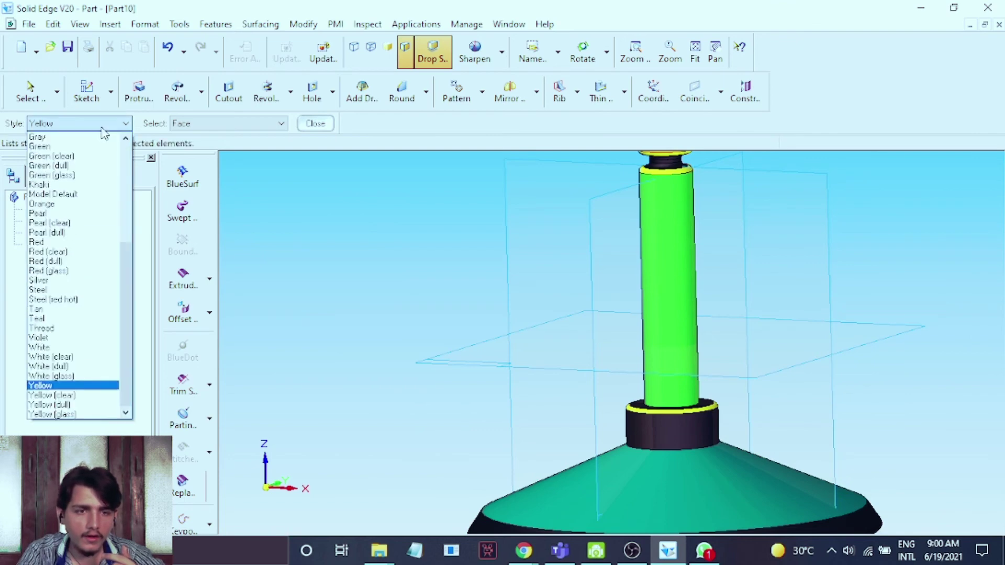
left_click_drag(123, 277, 126, 177)
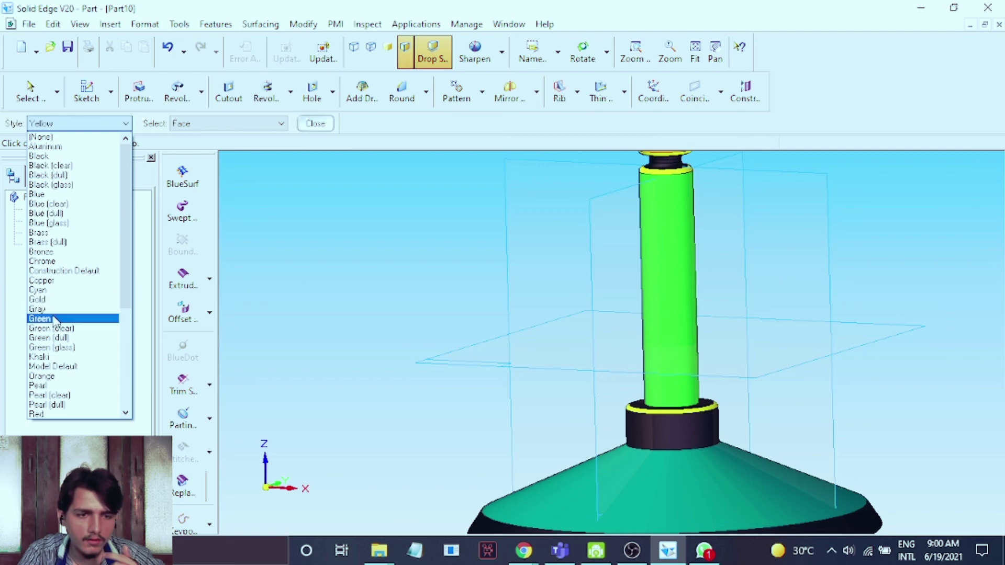
left_click(59, 414)
left_click(673, 428)
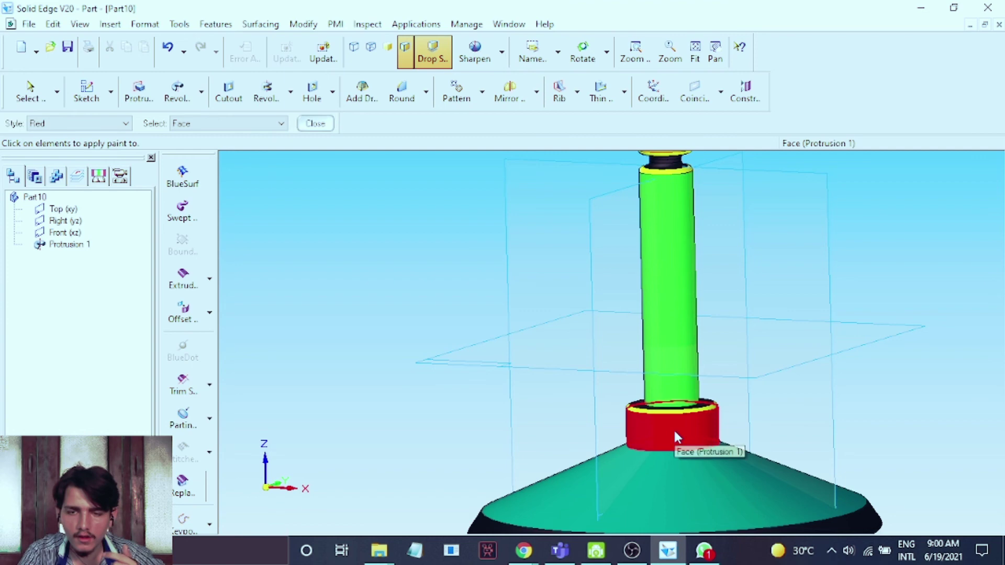
Paint the narrow neck groove just below the stem's tip Red
scroll(674, 432, "down", 2)
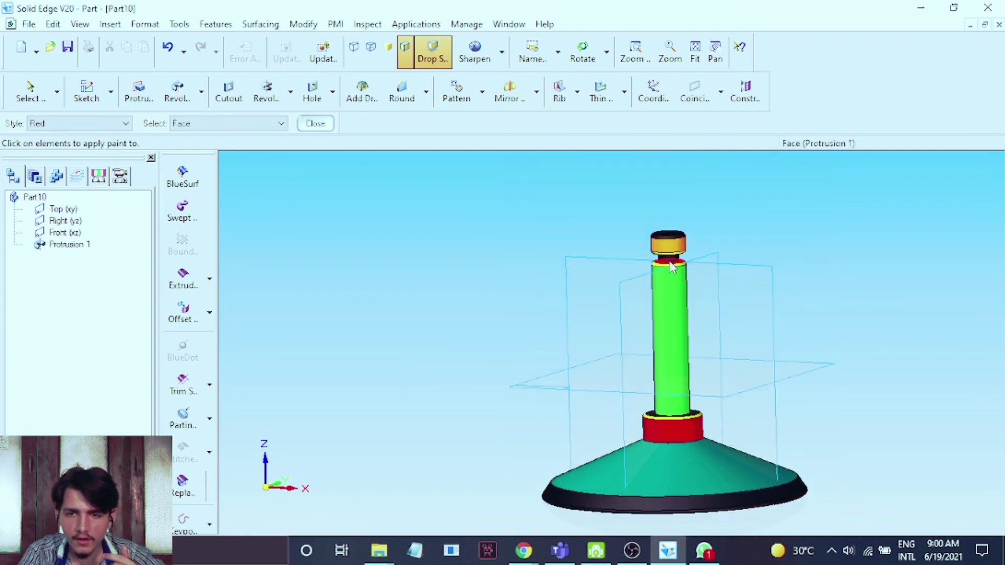
scroll(673, 267, "up", 4)
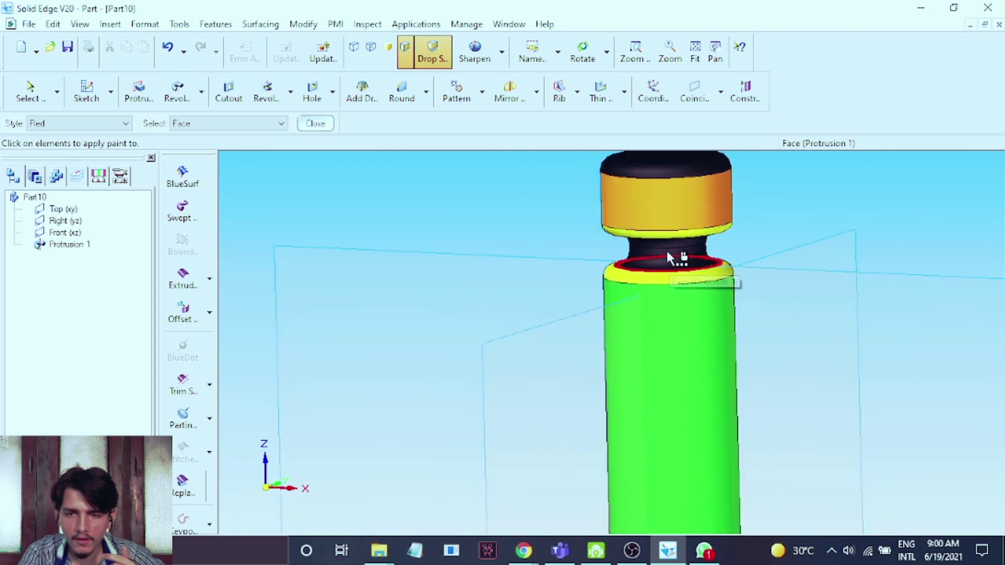
left_click(669, 266)
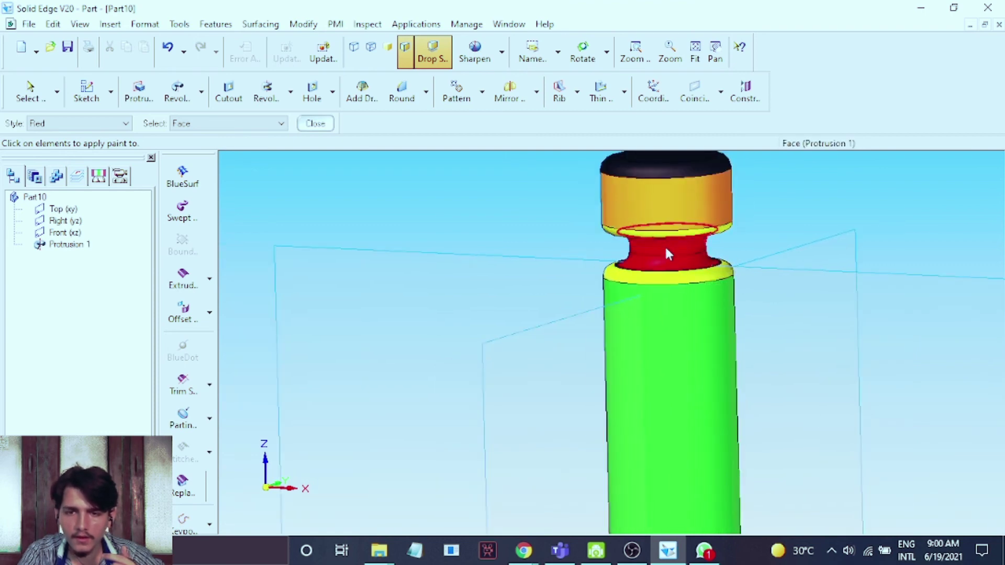
scroll(690, 407, "down", 3)
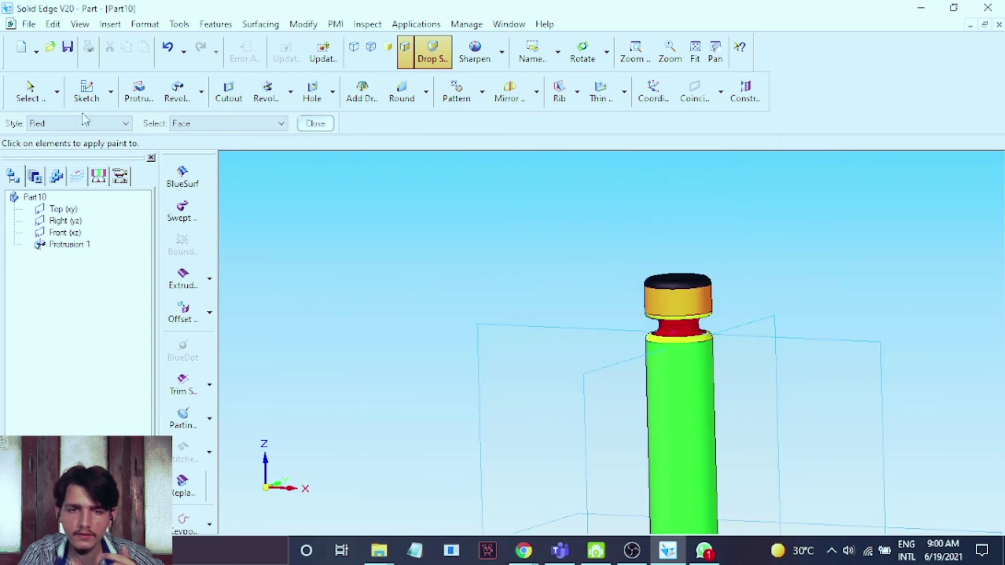
Paint the outer rim face of the valve head Yellow and finish painting
left_click(582, 52)
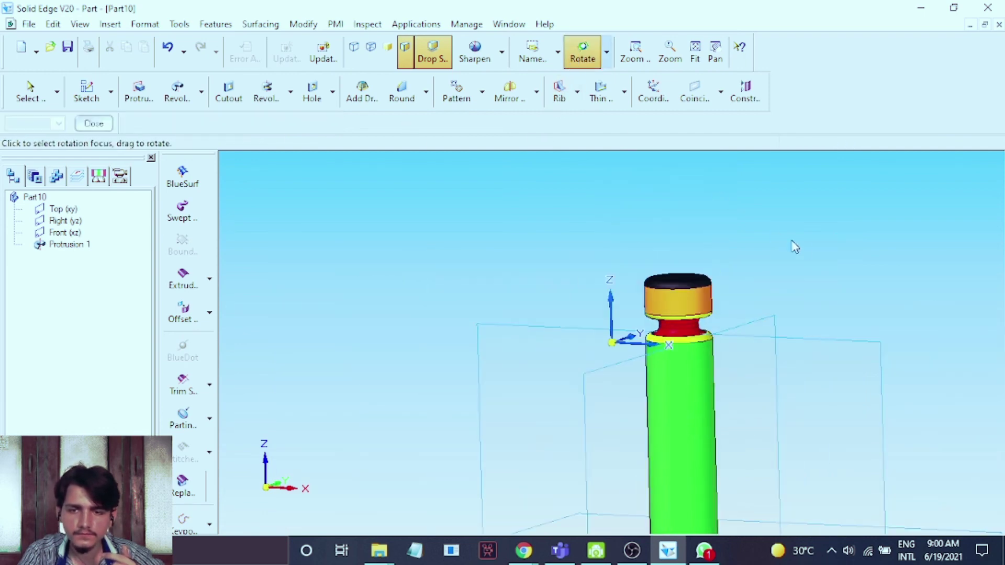
left_click_drag(829, 287, 715, 242)
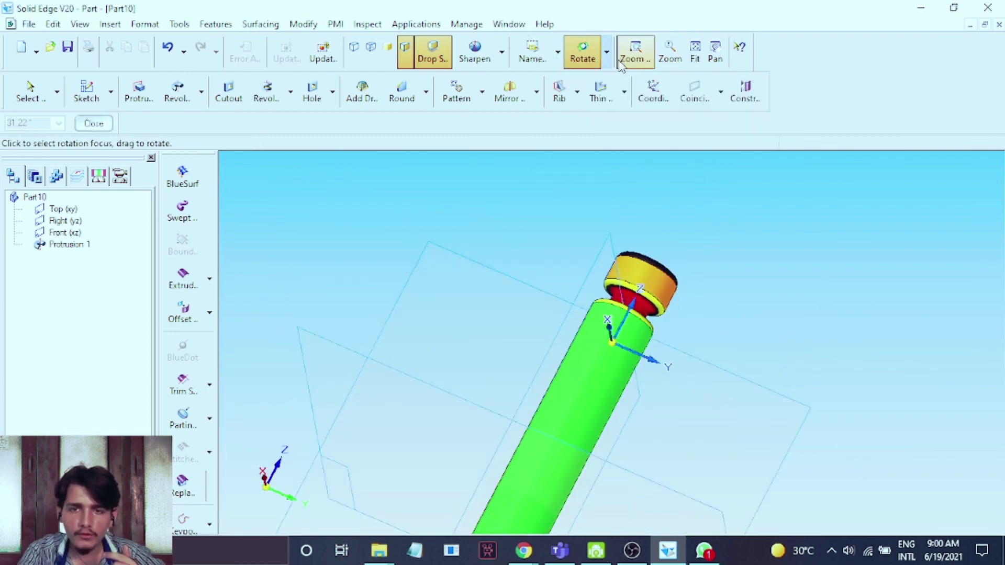
left_click(574, 61)
left_click(563, 61)
left_click(563, 61)
left_click(568, 127)
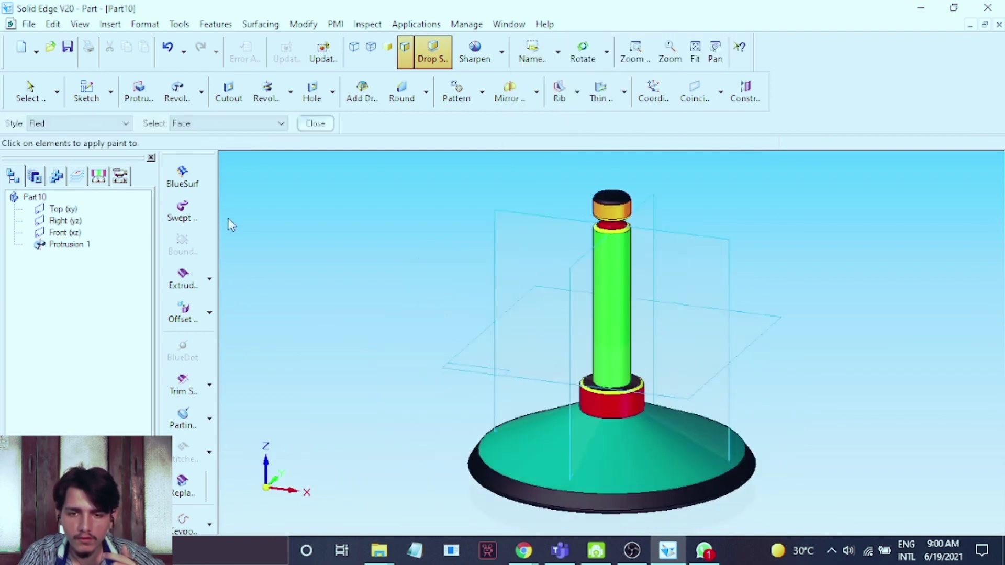
left_click(46, 126)
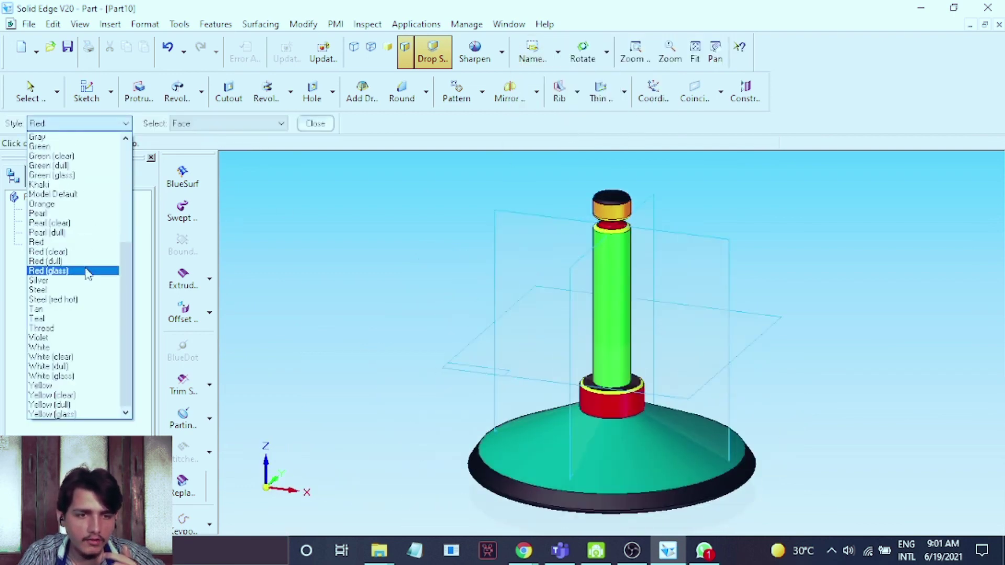
left_click(75, 386)
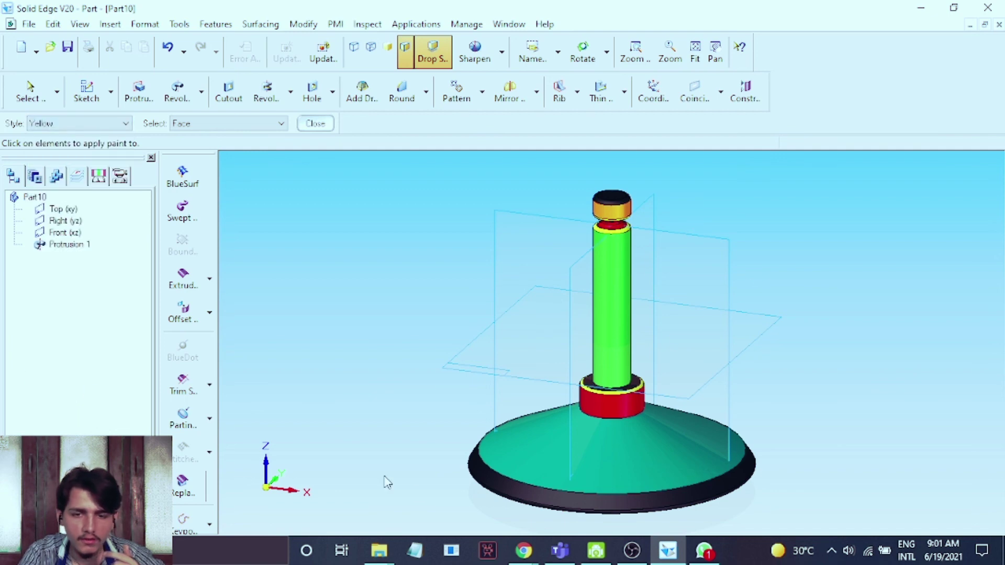
left_click(512, 487)
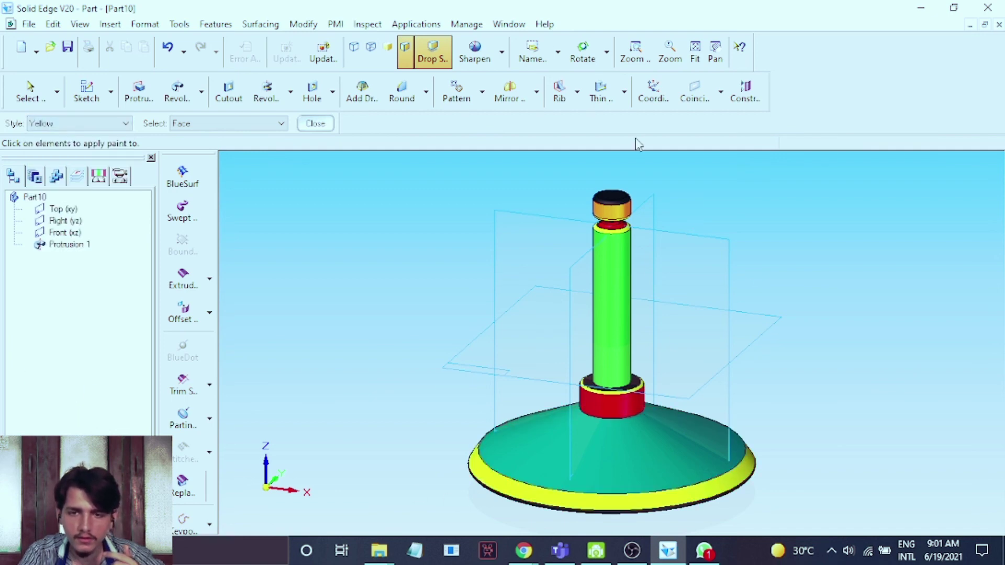
left_click(325, 125)
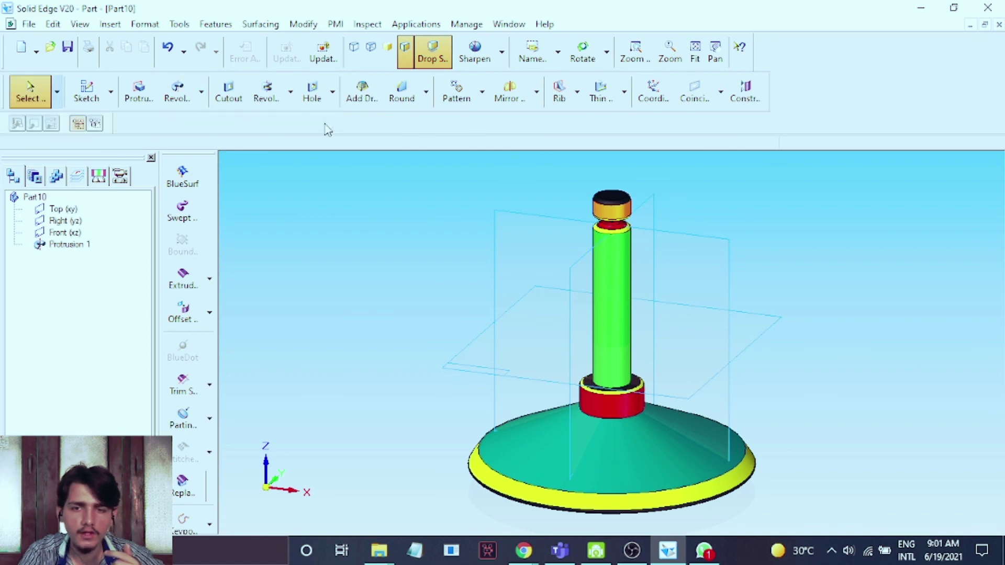
left_click(582, 51)
left_click_drag(814, 282, 580, 315)
left_click_drag(852, 238, 737, 357)
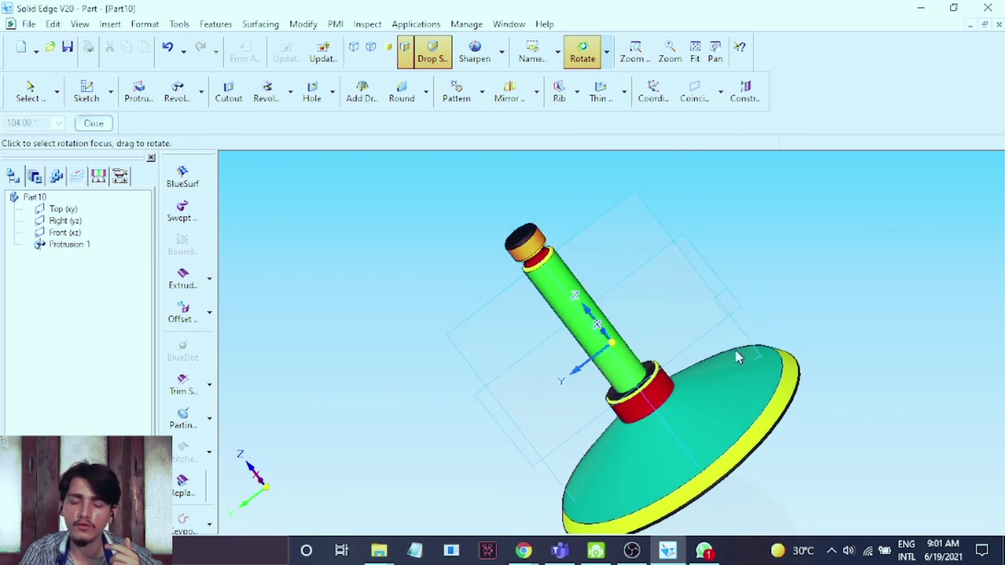
left_click(637, 556)
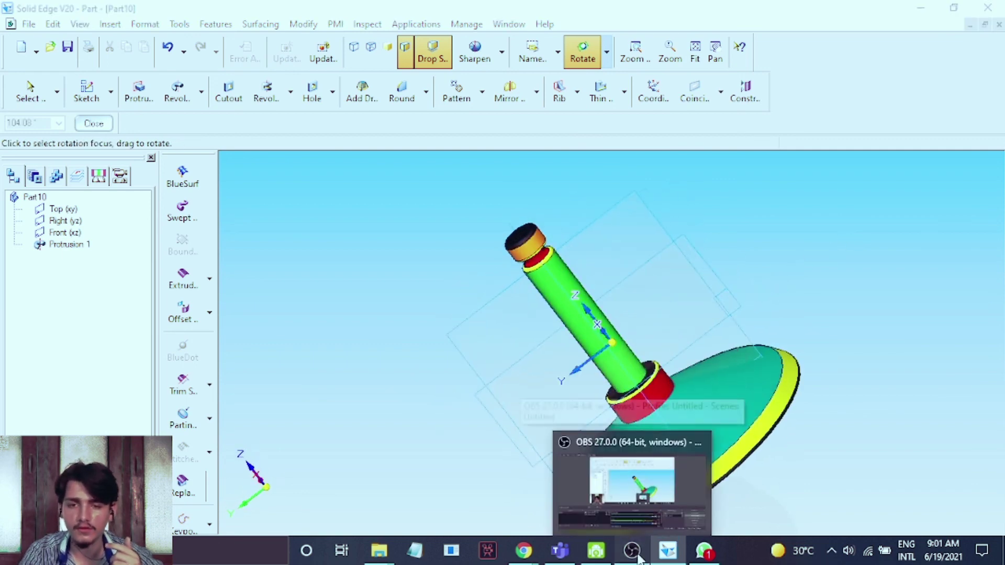
left_click(969, 451)
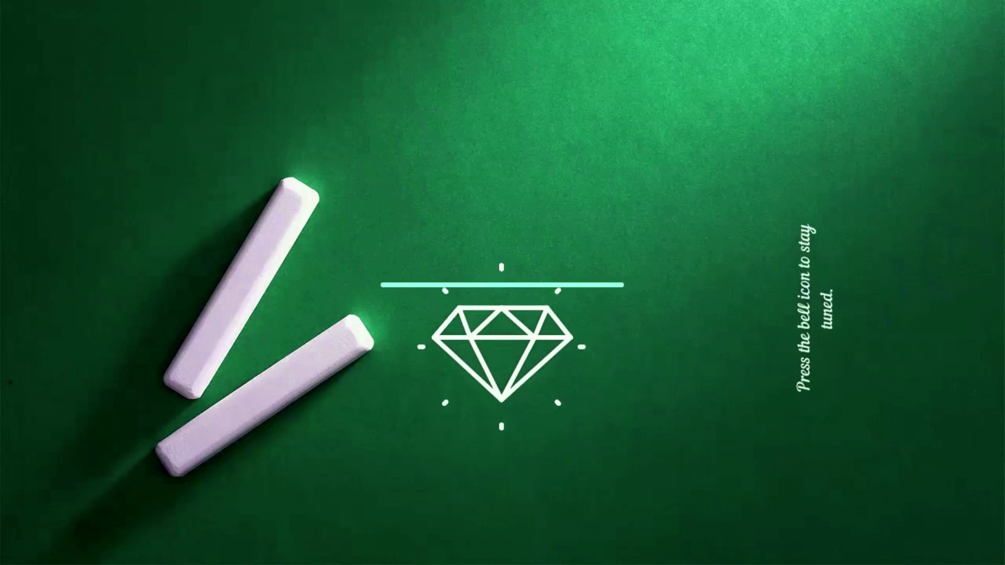